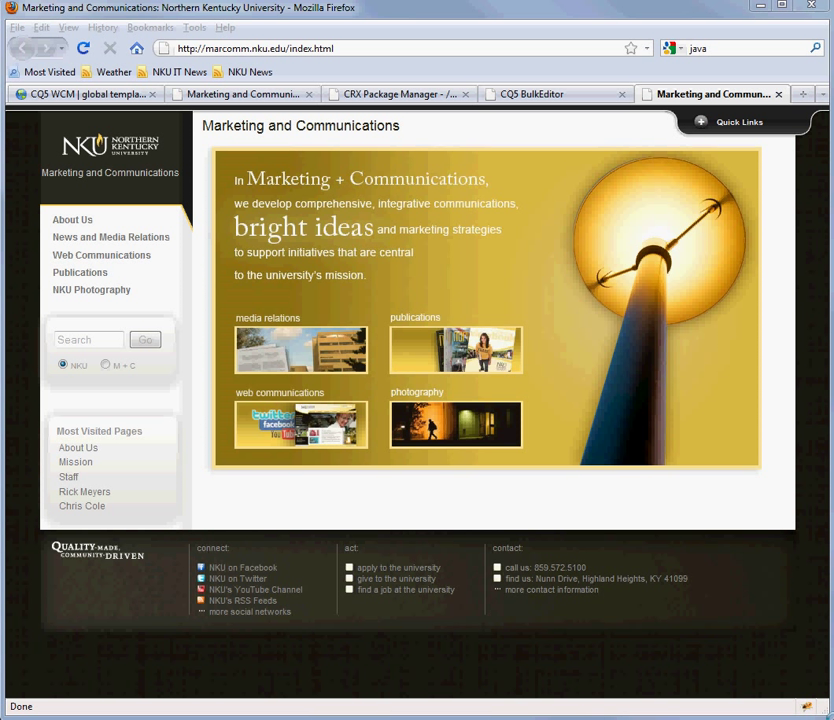
# Show the localhost author copy of the Marketing and Communications home page with the CQ5 sidekick
pyautogui.click(241, 93)
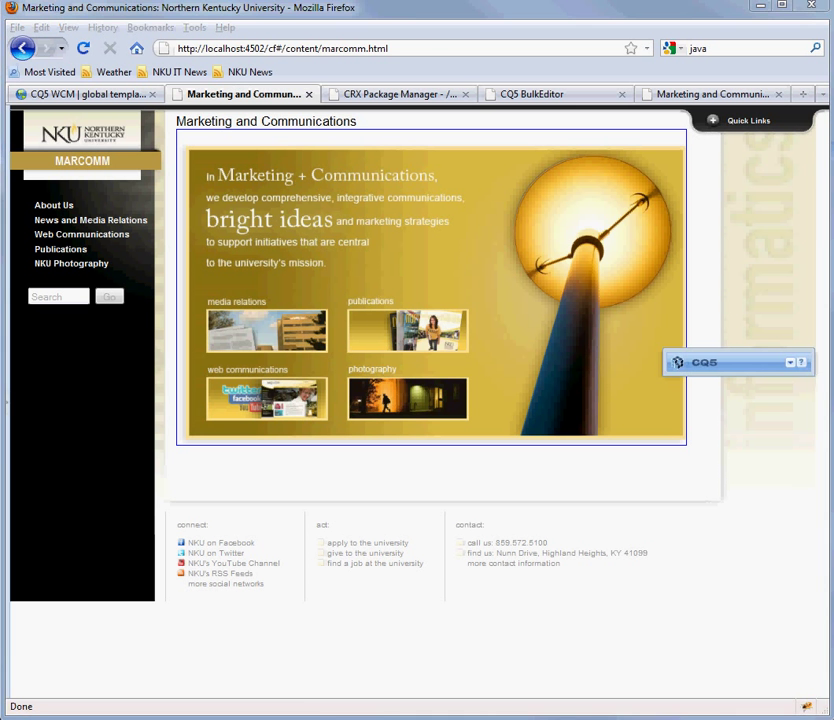
# Switch to BulkEditor set up for /content/marcomm with resourceType, template and designPath columns
pyautogui.click(548, 94)
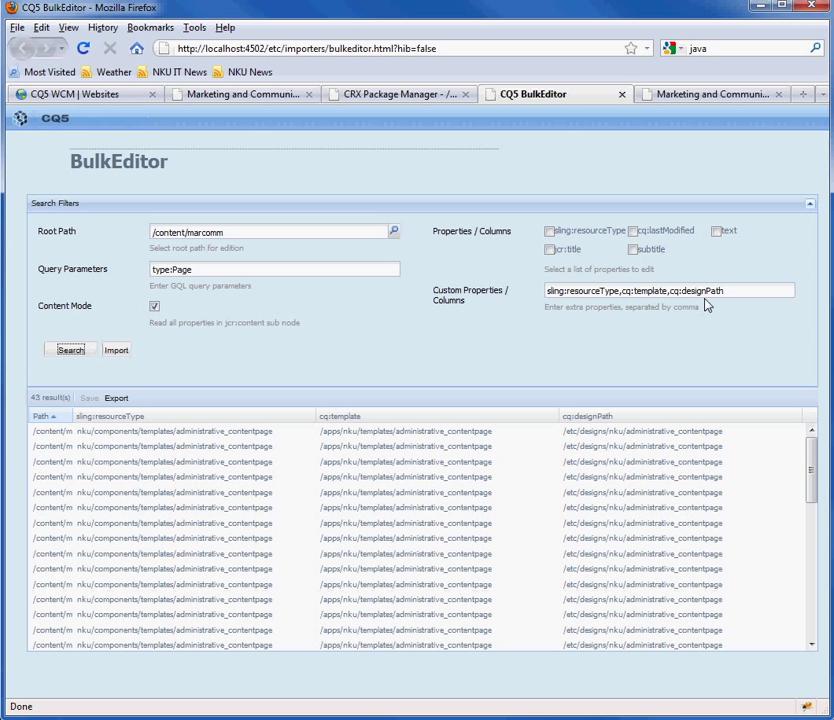
# Run the marcomm search and change the first page's sling:resourceType to nku/components/templates/global
pyautogui.click(70, 352)
pyautogui.doubleClick(175, 436)
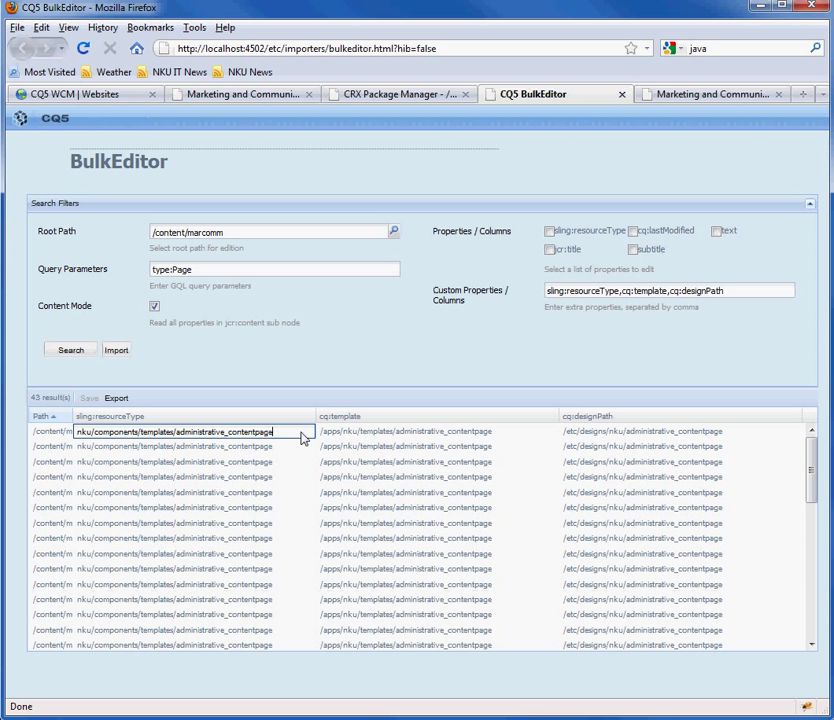
pyautogui.press('BackSpace')
pyautogui.press('BackSpace')
pyautogui.press('BackSpace')
pyautogui.press('BackSpace')
pyautogui.press('BackSpace')
pyautogui.press('BackSpace')
pyautogui.press('BackSpace')
pyautogui.press('BackSpace')
pyautogui.press('BackSpace')
pyautogui.press('BackSpace')
pyautogui.press('BackSpace')
pyautogui.press('BackSpace')
pyautogui.press('BackSpace')
pyautogui.press('BackSpace')
pyautogui.press('BackSpace')
pyautogui.press('BackSpace')
pyautogui.press('BackSpace')
pyautogui.press('BackSpace')
pyautogui.press('BackSpace')
pyautogui.write('globa')
pyautogui.press('Tab')
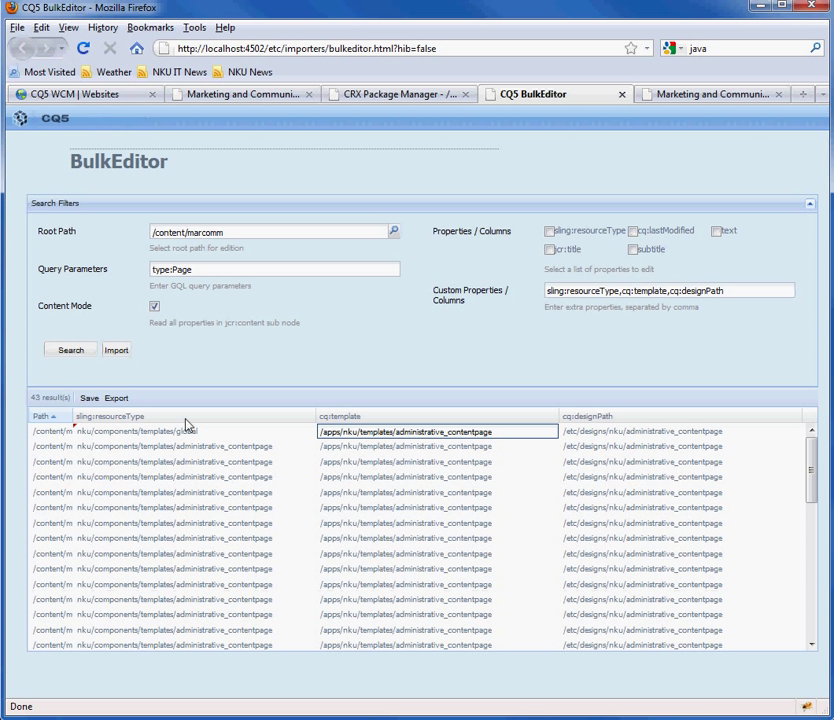
# Export the BulkEditor results as export.tsv, save the download and open it in Excel
pyautogui.click(115, 400)
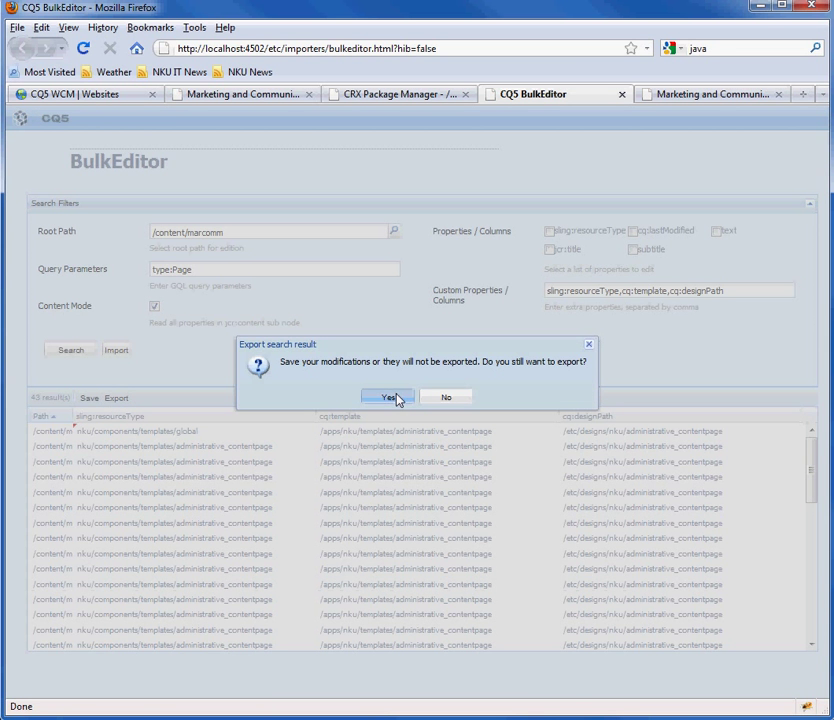
pyautogui.click(392, 398)
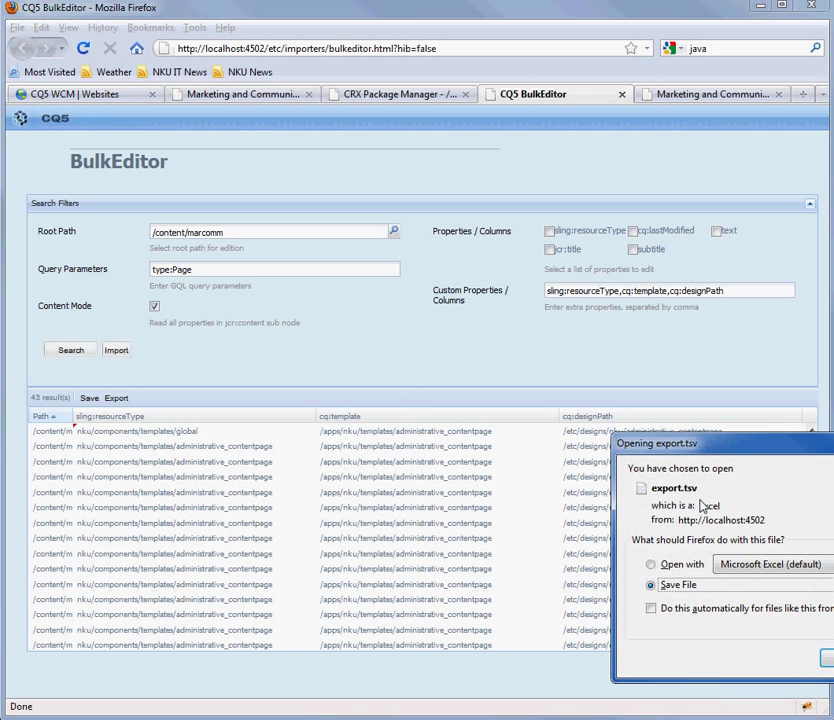
pyautogui.moveTo(743, 443); pyautogui.dragTo(515, 436)
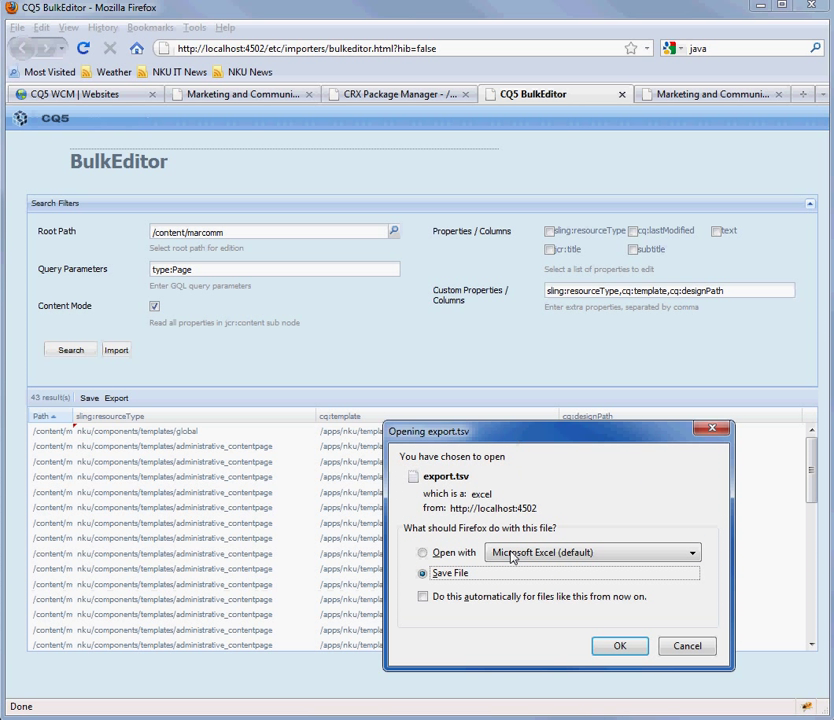
pyautogui.click(619, 648)
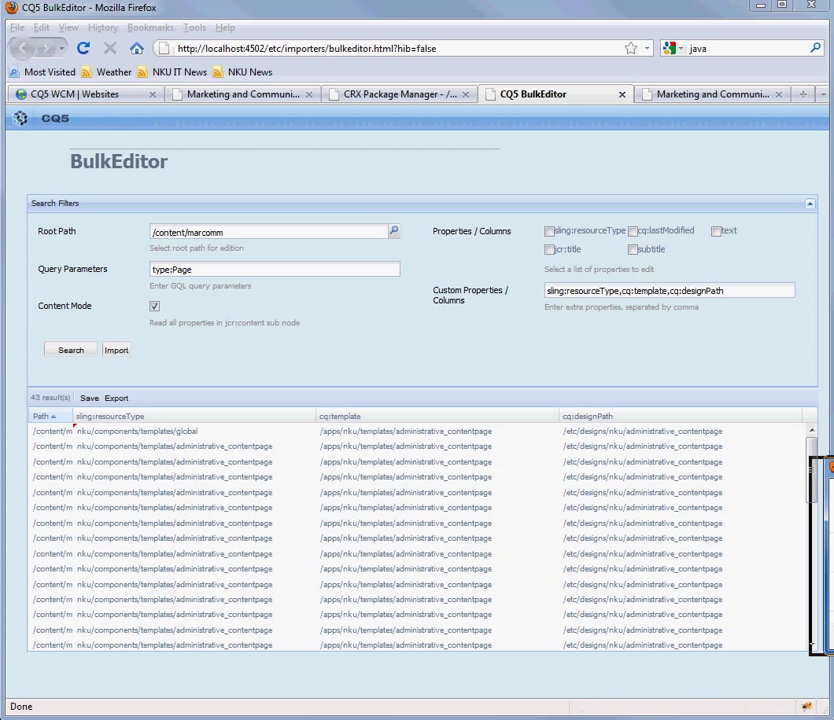
pyautogui.rightClick(308, 488)
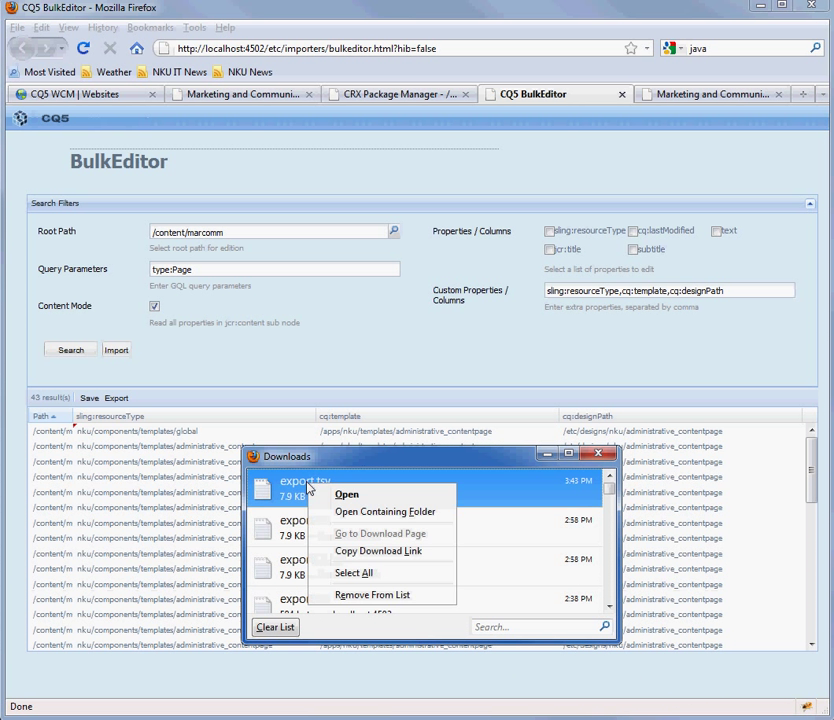
pyautogui.click(346, 495)
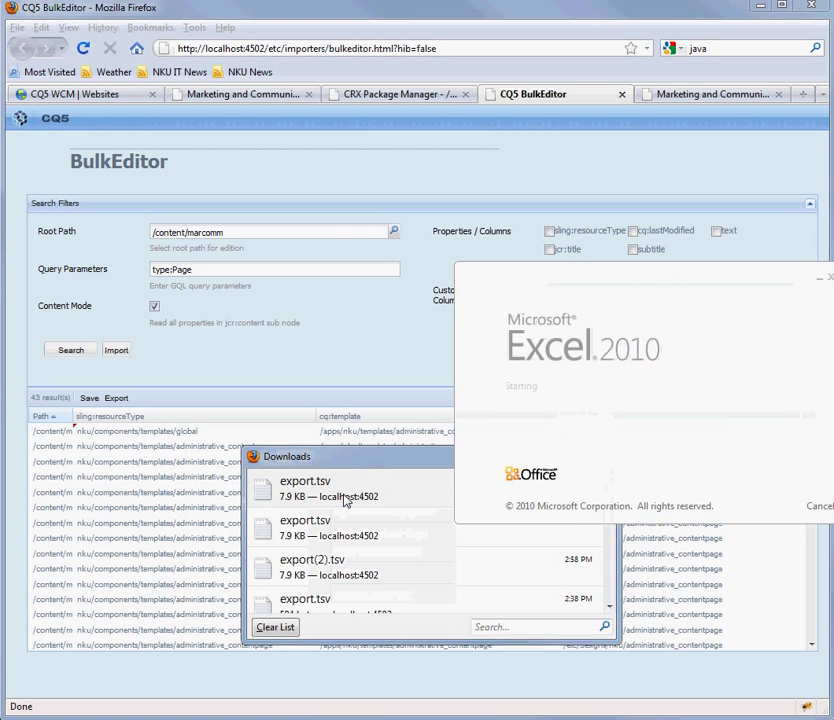
# Autofit column A to full page paths and insert a duplicate copy of row 2
pyautogui.moveTo(660, 173); pyautogui.dragTo(351, 145)
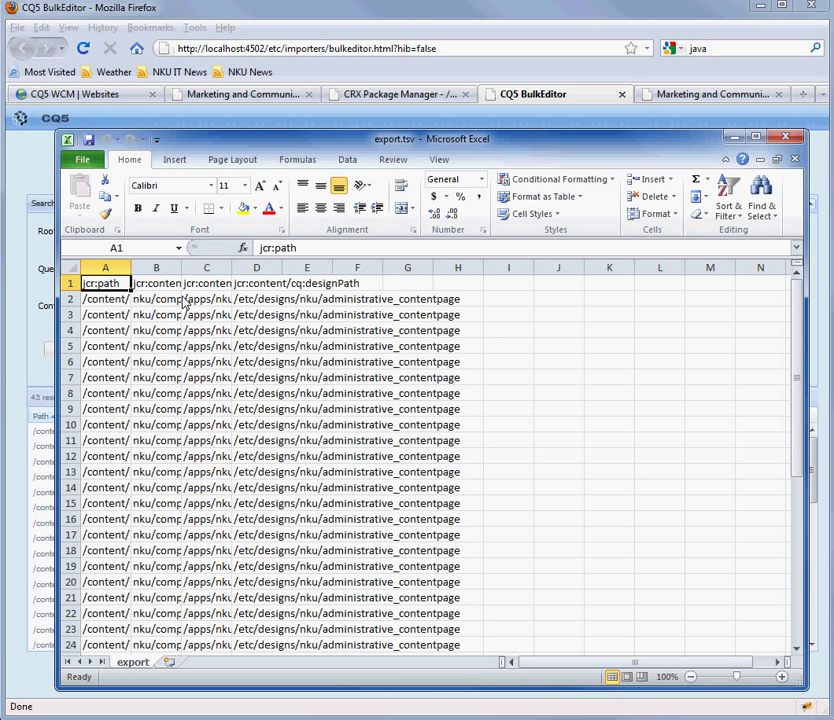
pyautogui.moveTo(133, 270); pyautogui.dragTo(133, 270)
pyautogui.doubleClick(133, 270)
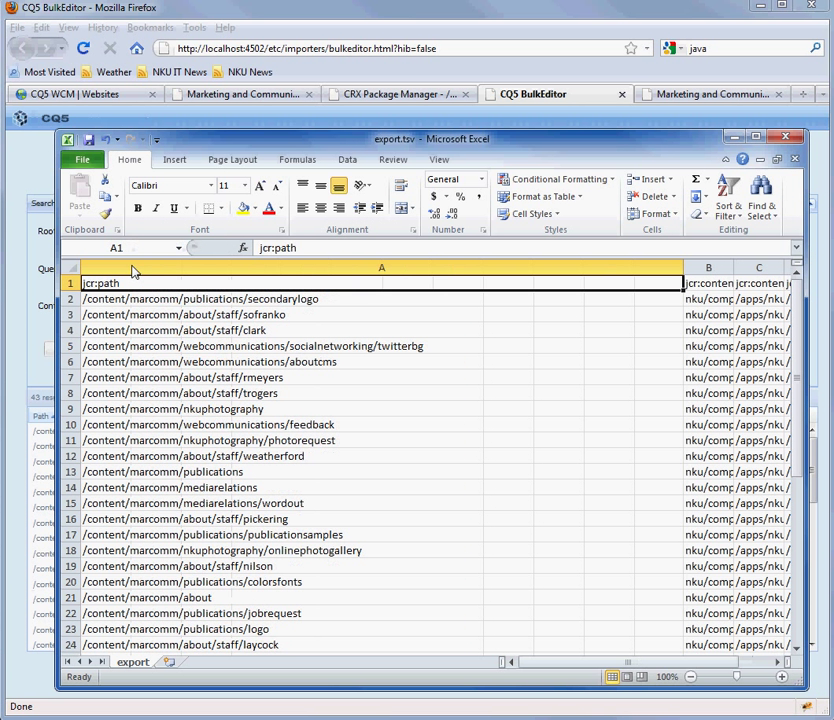
pyautogui.rightClick(72, 306)
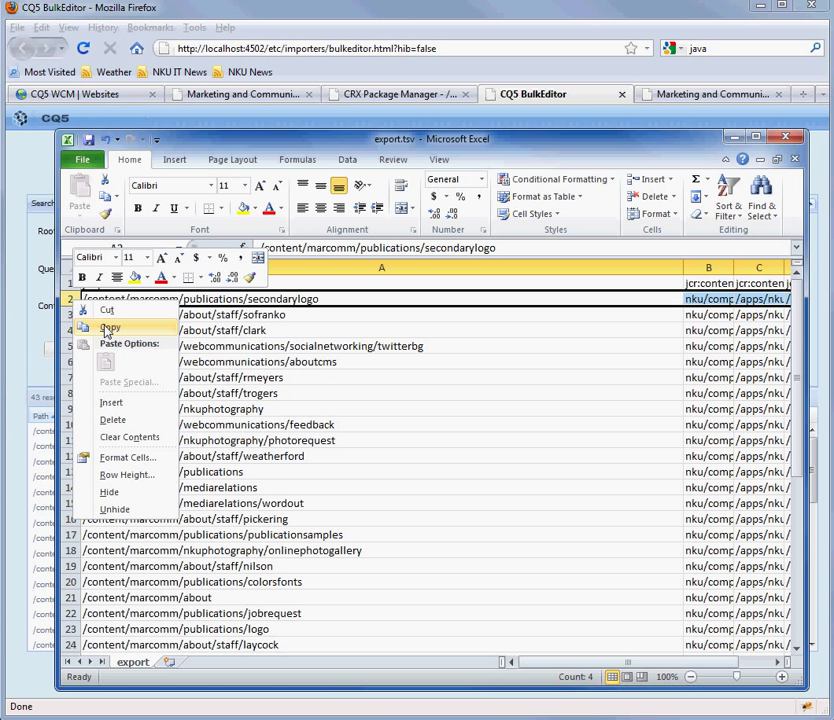
pyautogui.click(107, 327)
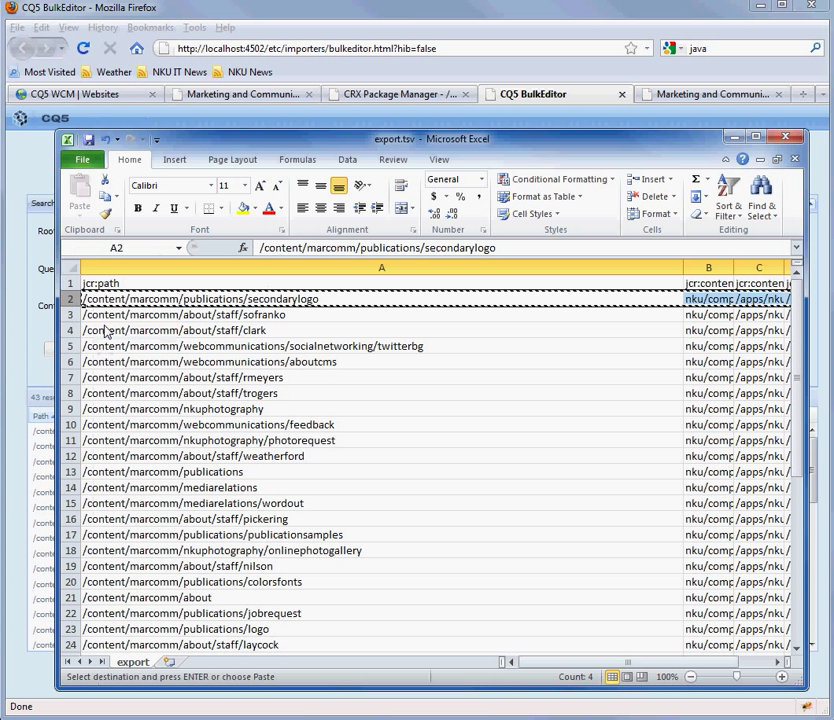
pyautogui.rightClick(72, 300)
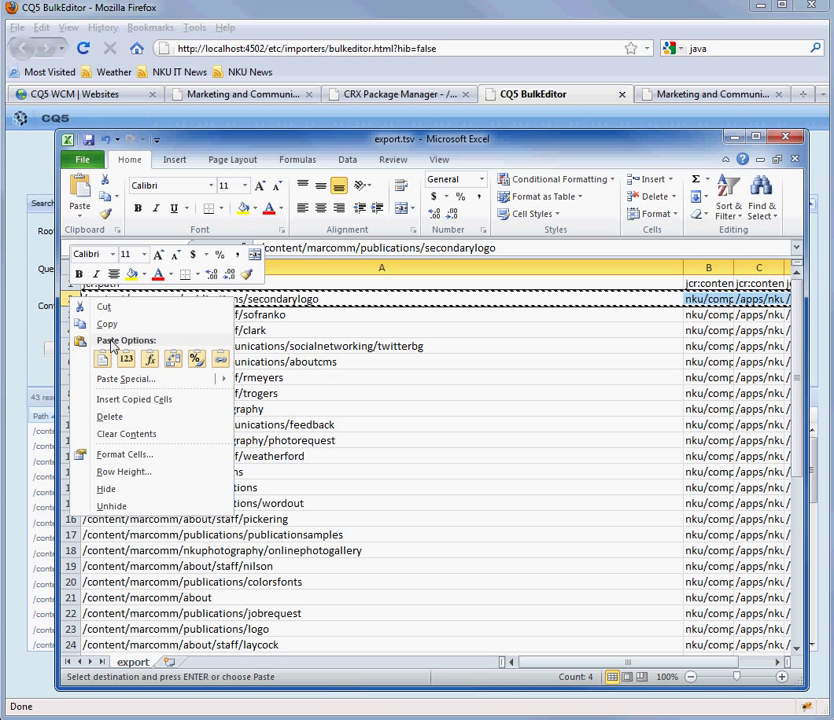
pyautogui.click(125, 398)
# Trim cell A2's path to /content/marcomm, then narrow column A
pyautogui.click(150, 304)
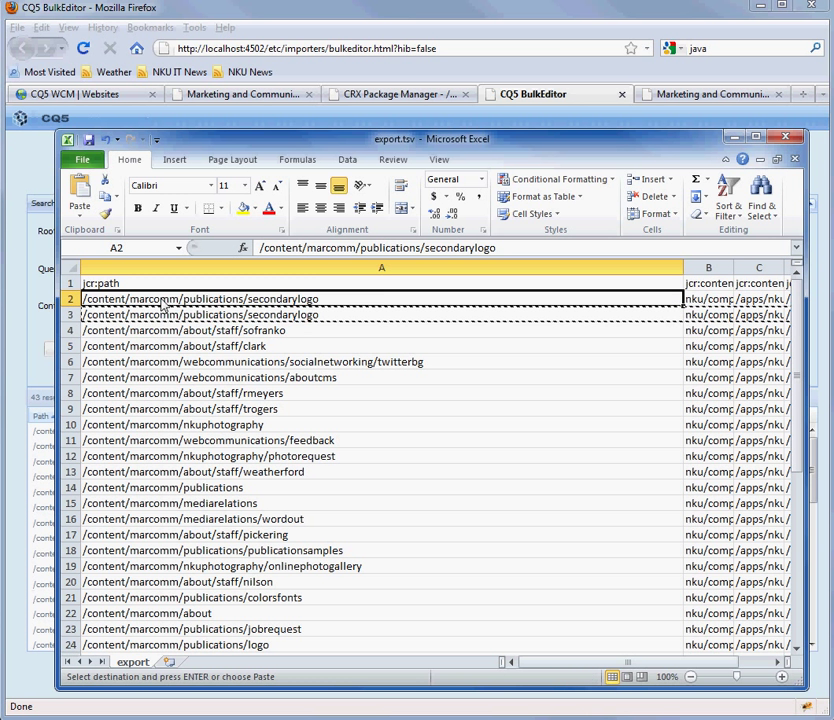
pyautogui.doubleClick(349, 305)
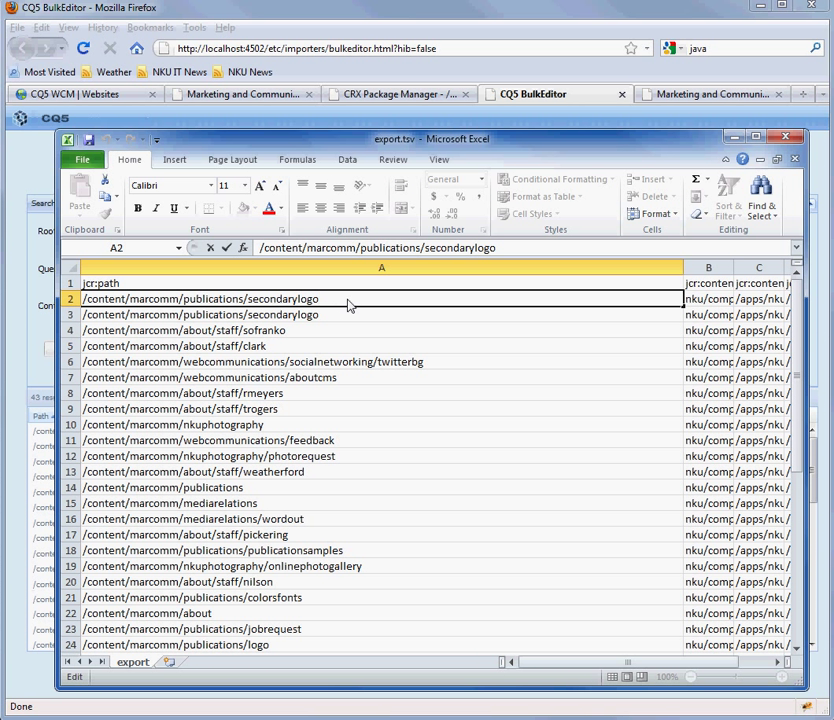
pyautogui.press('BackSpace')
pyautogui.press('BackSpace')
pyautogui.press('BackSpace')
pyautogui.press('BackSpace')
pyautogui.press('BackSpace')
pyautogui.press('BackSpace')
pyautogui.press('BackSpace')
pyautogui.press('BackSpace')
pyautogui.press('BackSpace')
pyautogui.press('BackSpace')
pyautogui.press('BackSpace')
pyautogui.press('BackSpace')
pyautogui.press('BackSpace')
pyautogui.press('BackSpace')
pyautogui.press('BackSpace')
pyautogui.press('BackSpace')
pyautogui.press('BackSpace')
pyautogui.press('BackSpace')
pyautogui.press('BackSpace')
pyautogui.press('BackSpace')
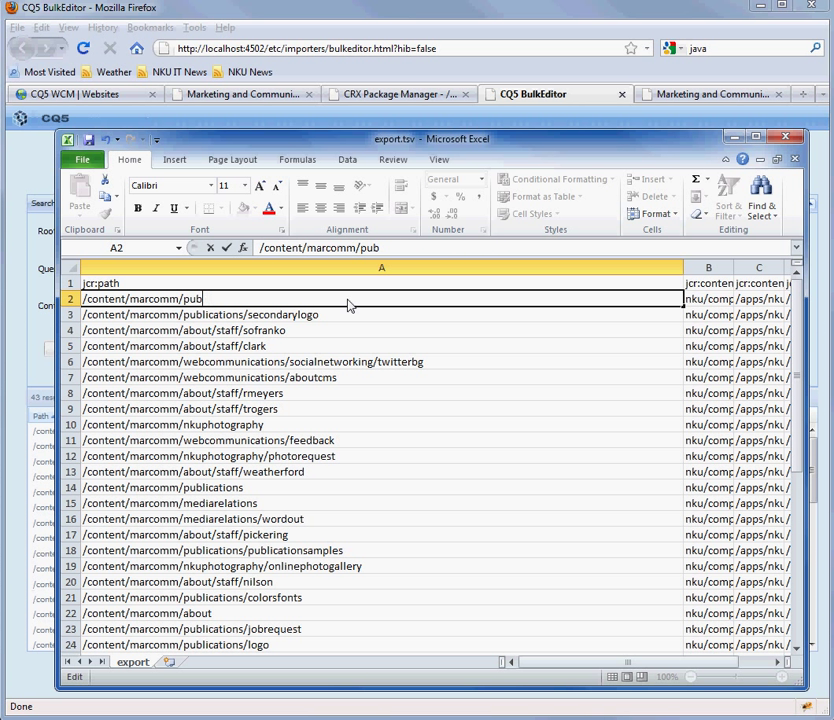
pyautogui.press('BackSpace')
pyautogui.press('BackSpace')
pyautogui.press('BackSpace')
pyautogui.press('BackSpace')
pyautogui.press('Tab')
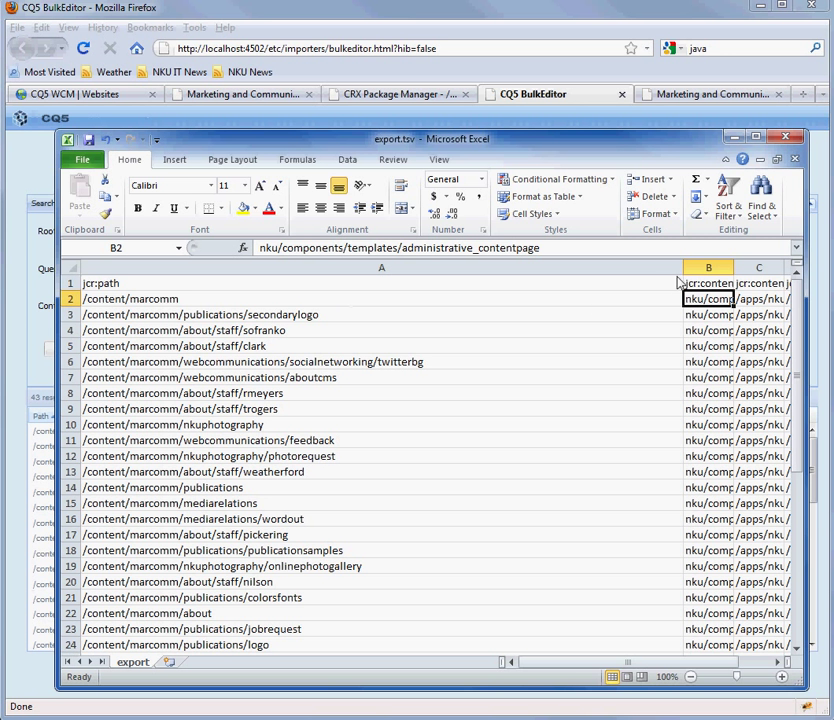
pyautogui.moveTo(684, 267); pyautogui.dragTo(437, 294)
# Autofit columns B and C so full resource types and template paths are readable
pyautogui.moveTo(485, 268); pyautogui.dragTo(548, 272)
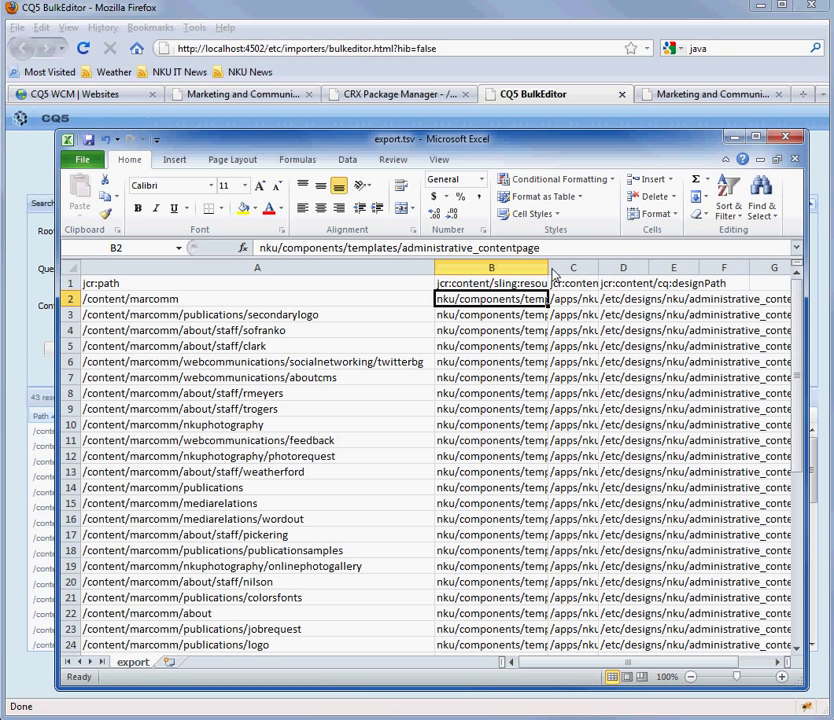
pyautogui.doubleClick(548, 268)
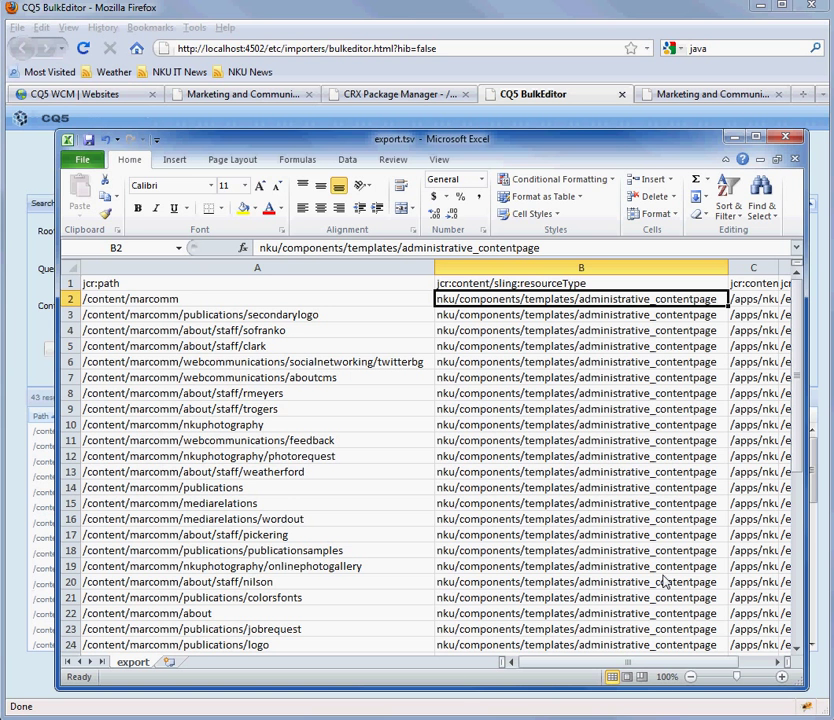
pyautogui.moveTo(689, 667); pyautogui.dragTo(728, 663)
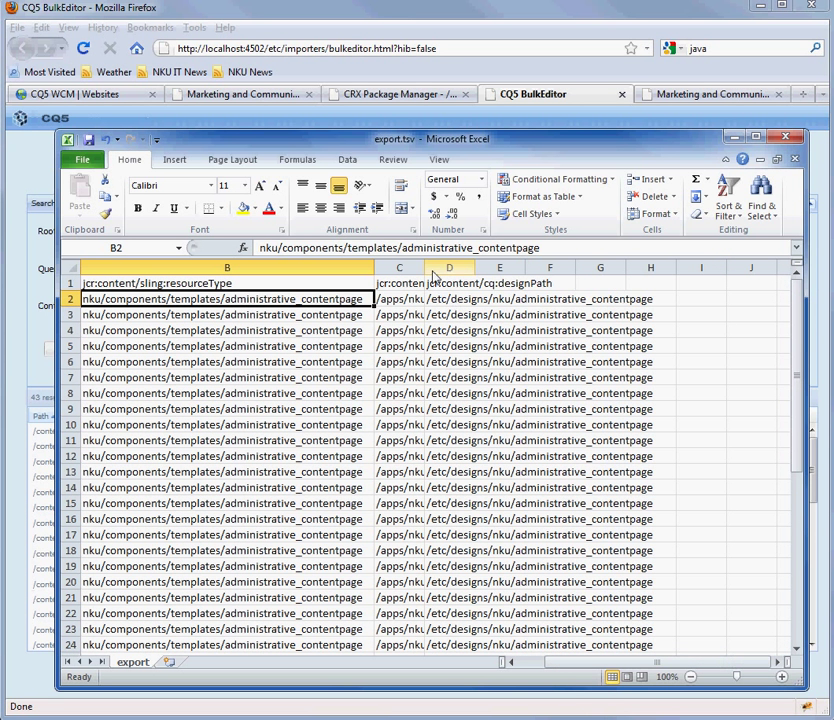
pyautogui.doubleClick(425, 271)
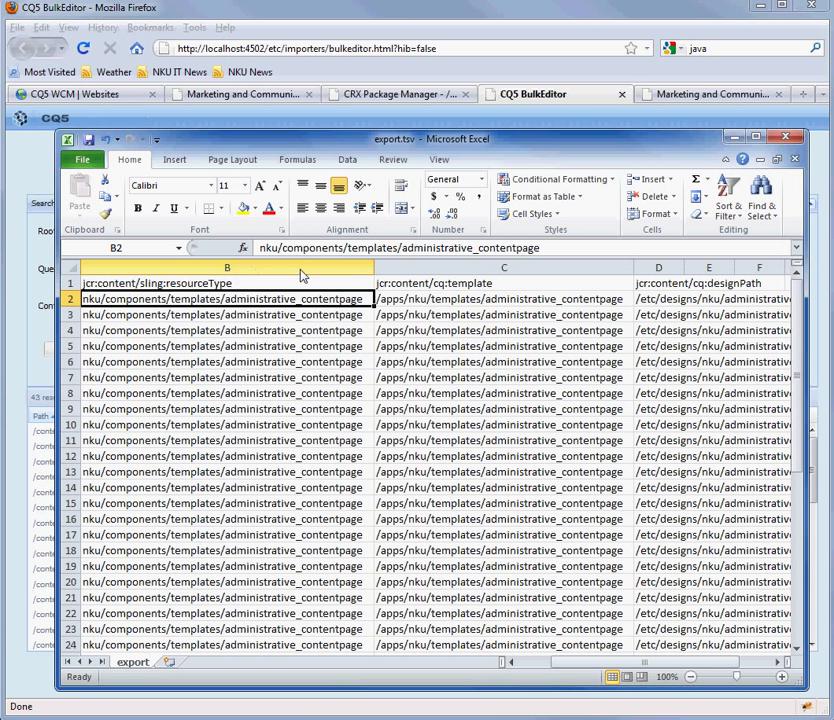
pyautogui.click(326, 268)
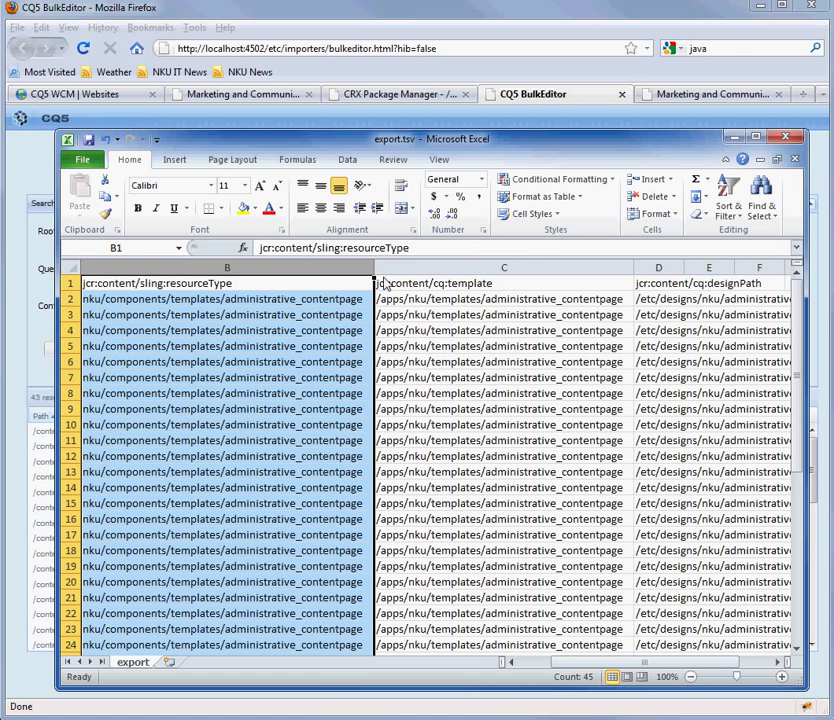
# Replace administrative_contentpage with global across columns B and C, making 88 replacements
pyautogui.keyDown('shift'); pyautogui.click(463, 270); pyautogui.keyUp('shift')
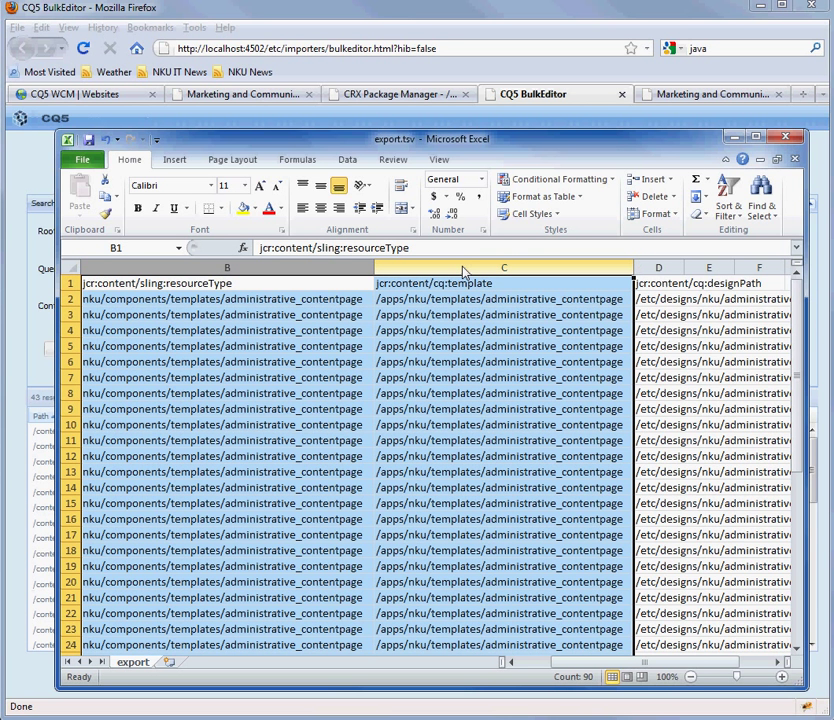
pyautogui.hotkey('ctrl', 'f')
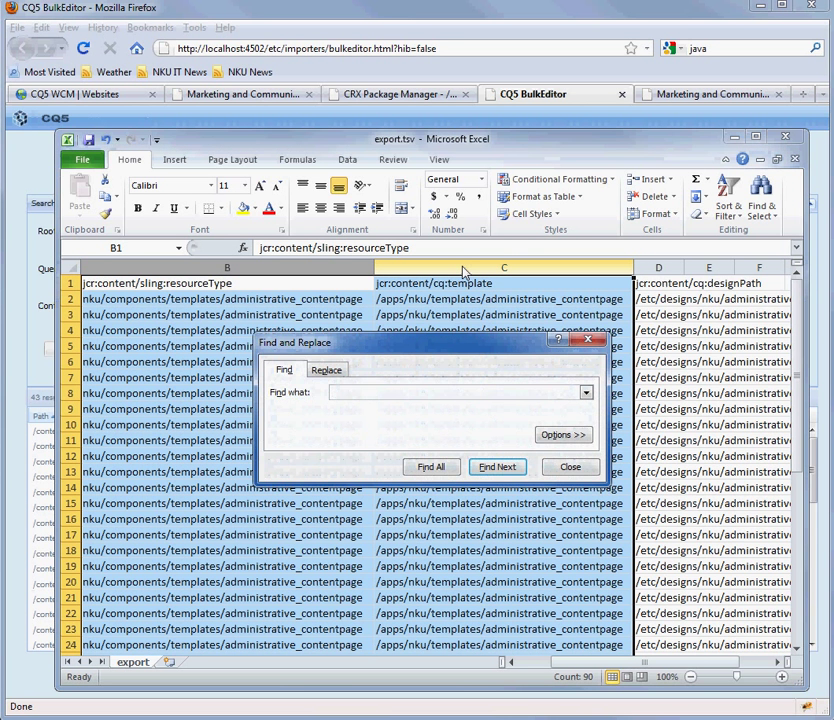
pyautogui.hotkey('ctrl', 'h')
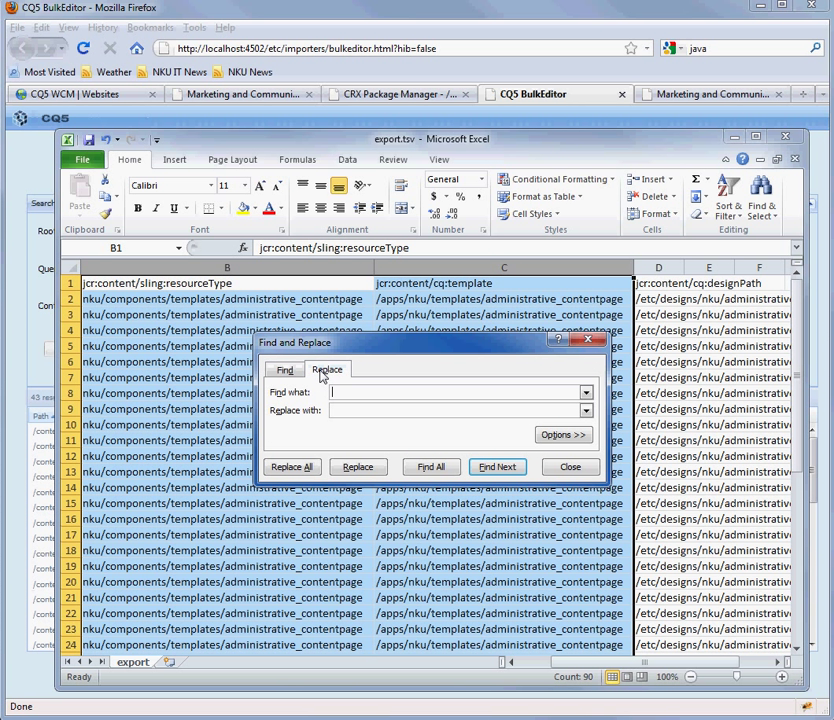
pyautogui.write('administrative')
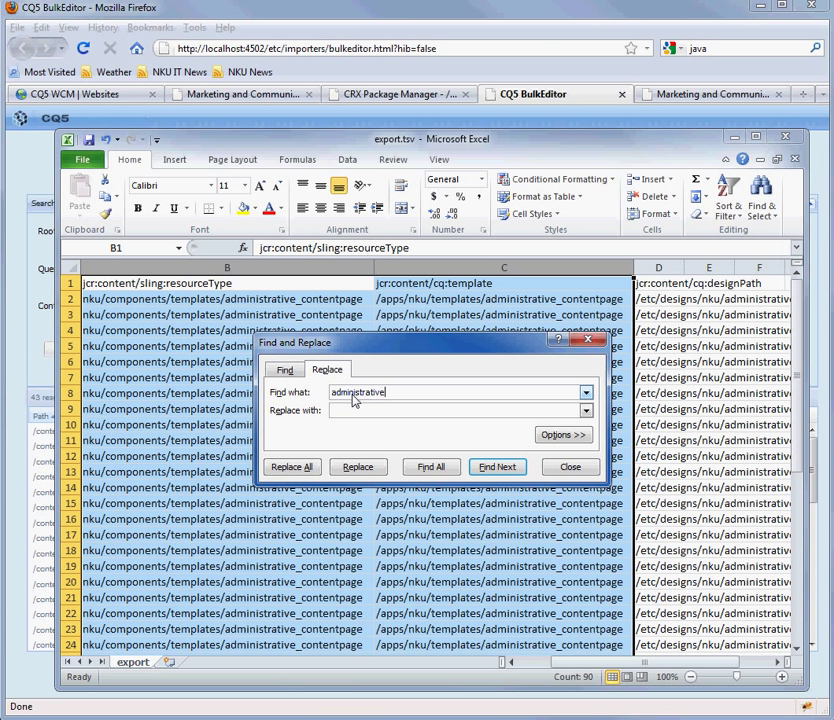
pyautogui.write('_contentpage')
pyautogui.press('Tab')
pyautogui.write('global')
pyautogui.click(297, 472)
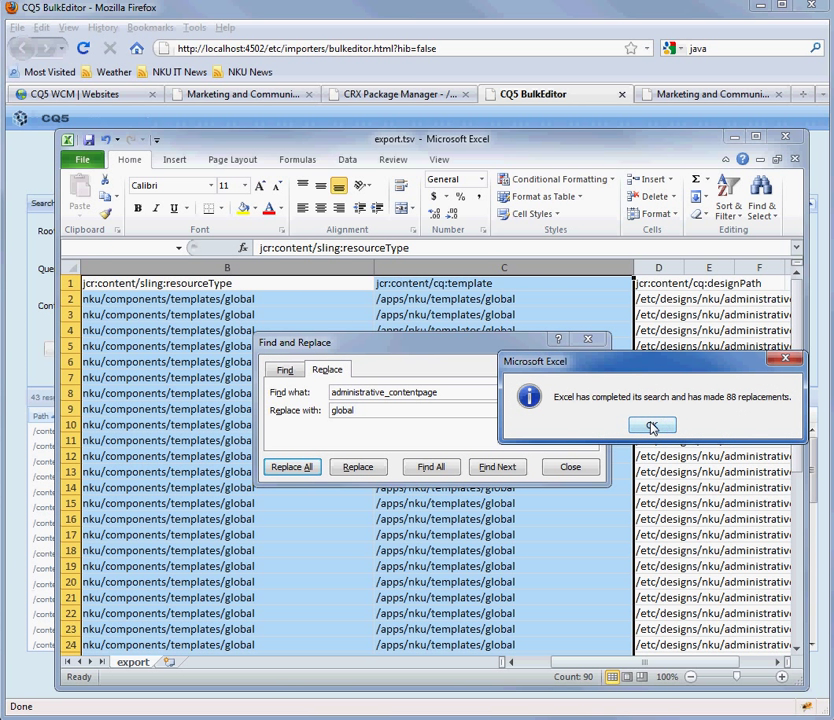
pyautogui.click(651, 427)
pyautogui.click(571, 467)
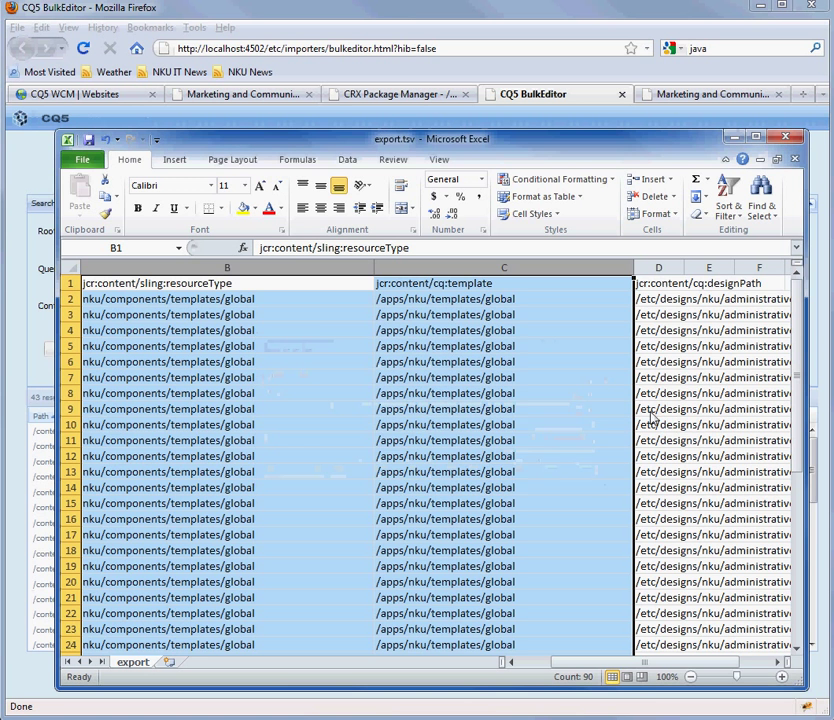
# Replace administrative_contentpage with nku-design in column D's design paths, making 44 replacements
pyautogui.click(658, 268)
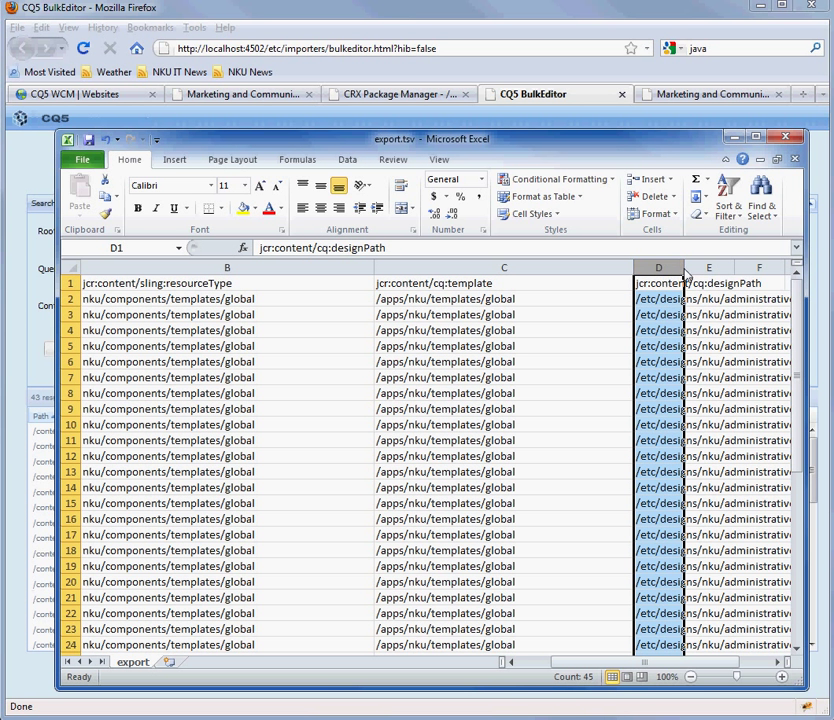
pyautogui.doubleClick(687, 272)
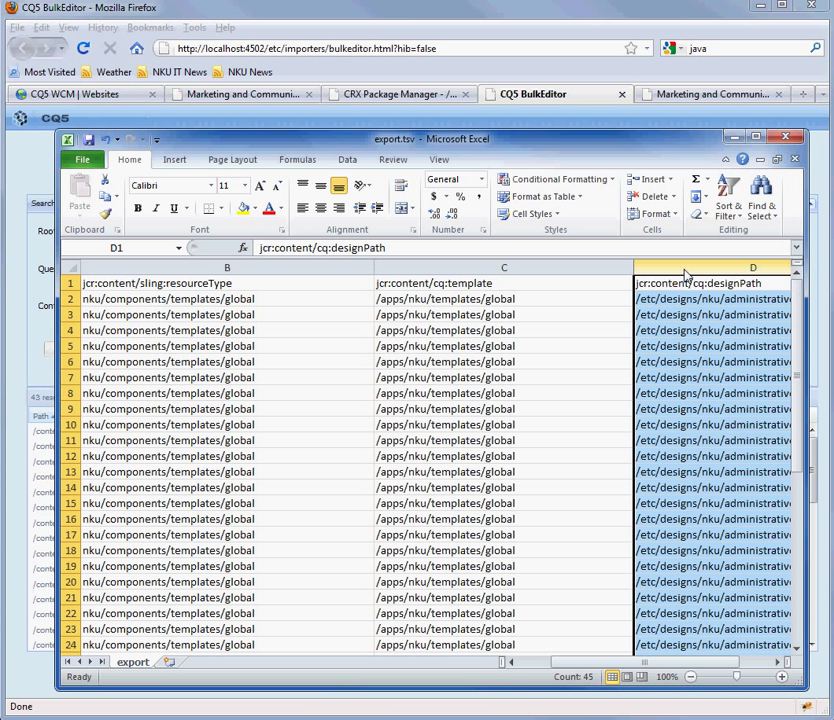
pyautogui.hotkey('ctrl', 'f')
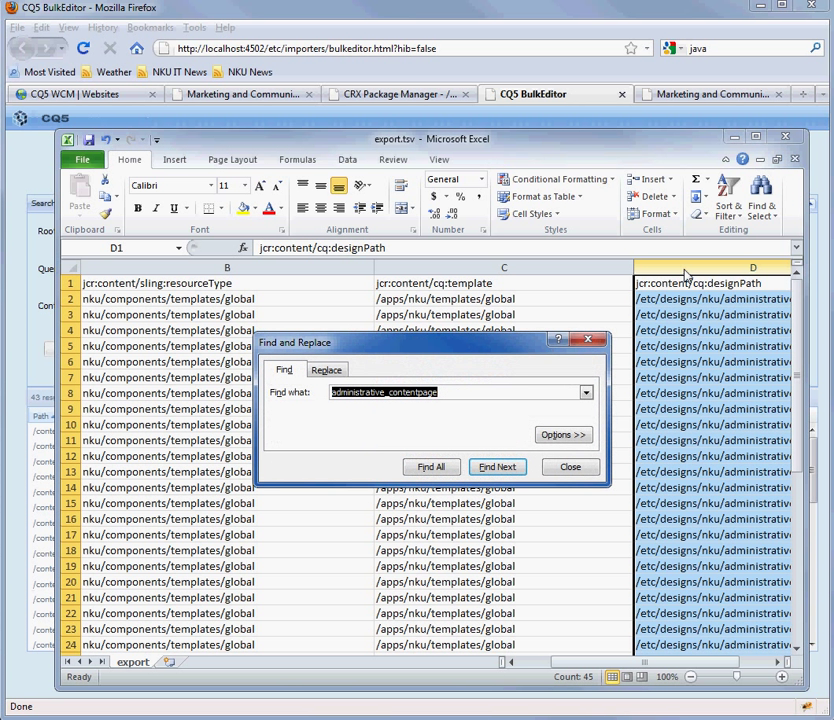
pyautogui.click(328, 370)
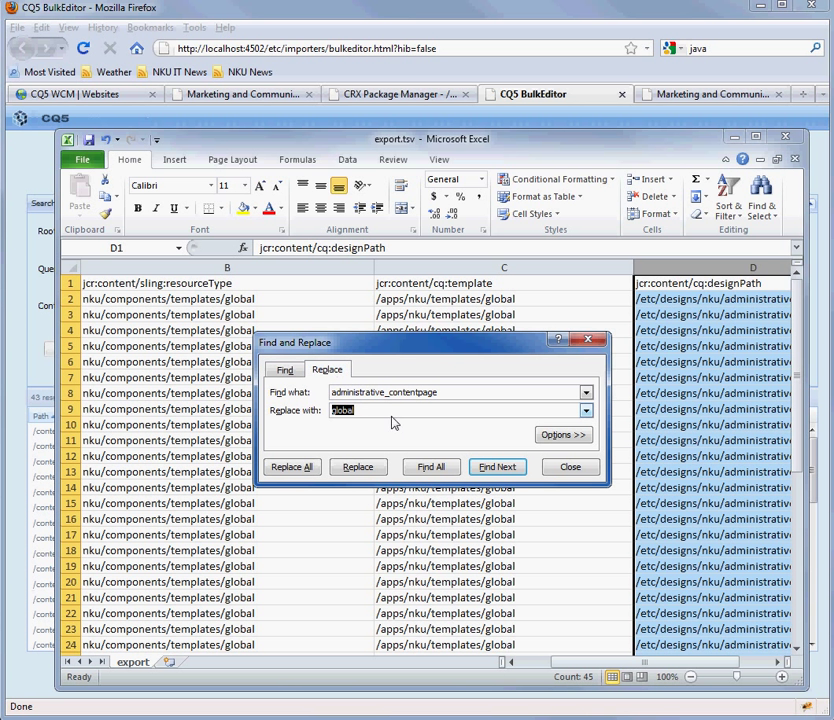
pyautogui.click(385, 413)
pyautogui.press('BackSpace')
pyautogui.press('BackSpace')
pyautogui.write('nku-design')
pyautogui.click(286, 467)
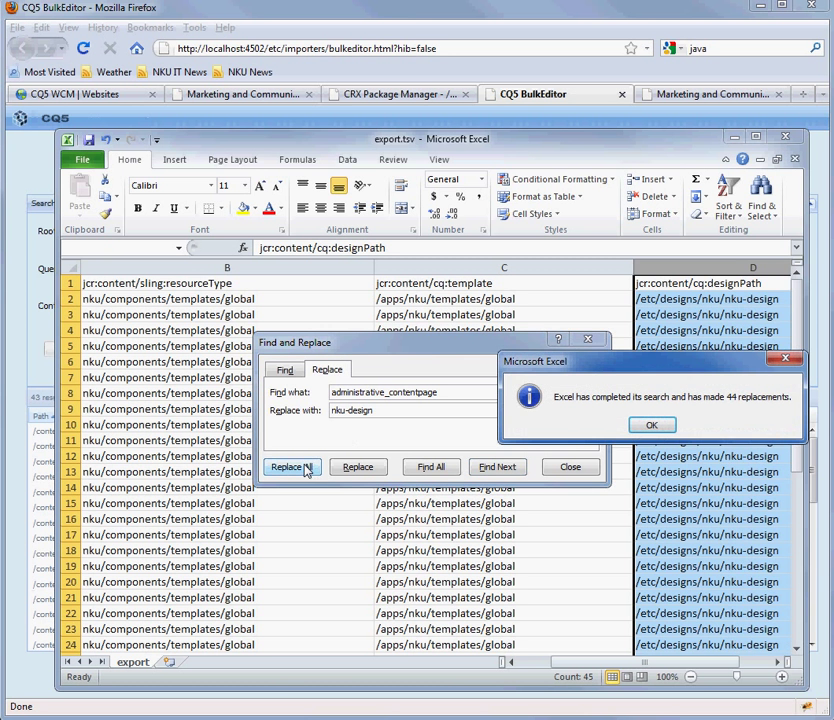
pyautogui.click(651, 425)
pyautogui.click(574, 467)
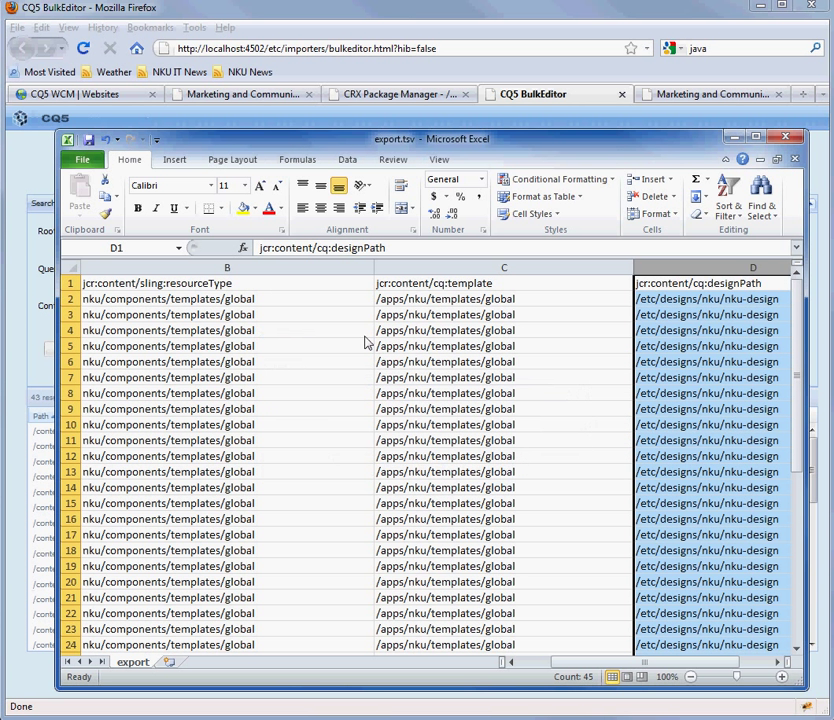
# Save export.tsv as tab-delimited text, quit Excel without resaving, and hide the Downloads window
pyautogui.click(88, 142)
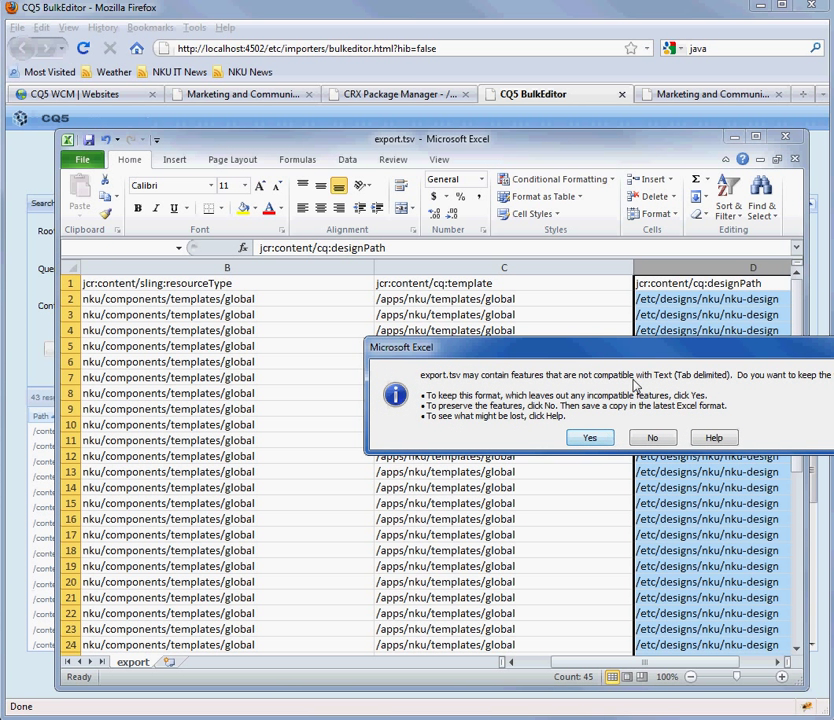
pyautogui.click(591, 439)
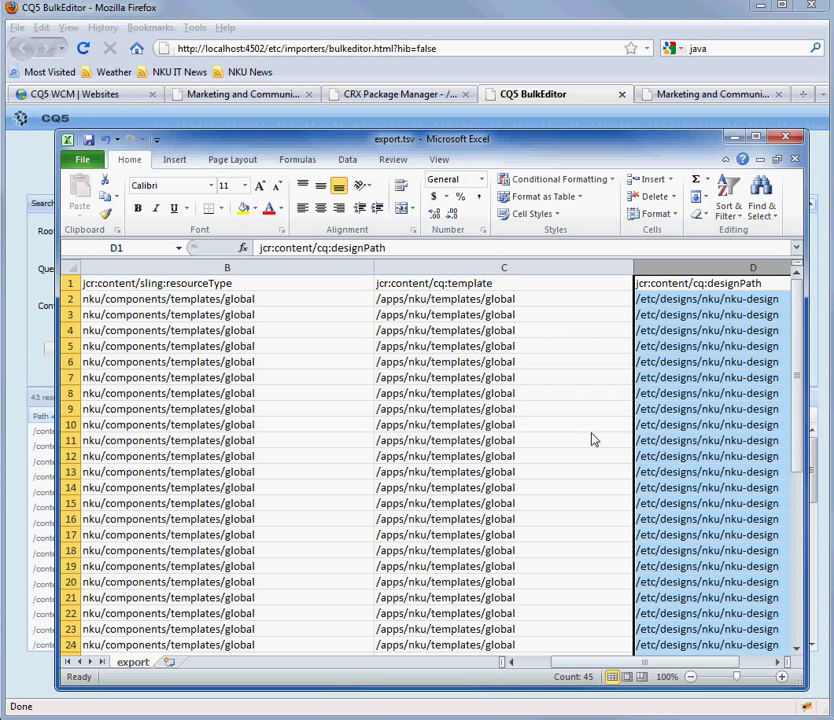
pyautogui.click(781, 138)
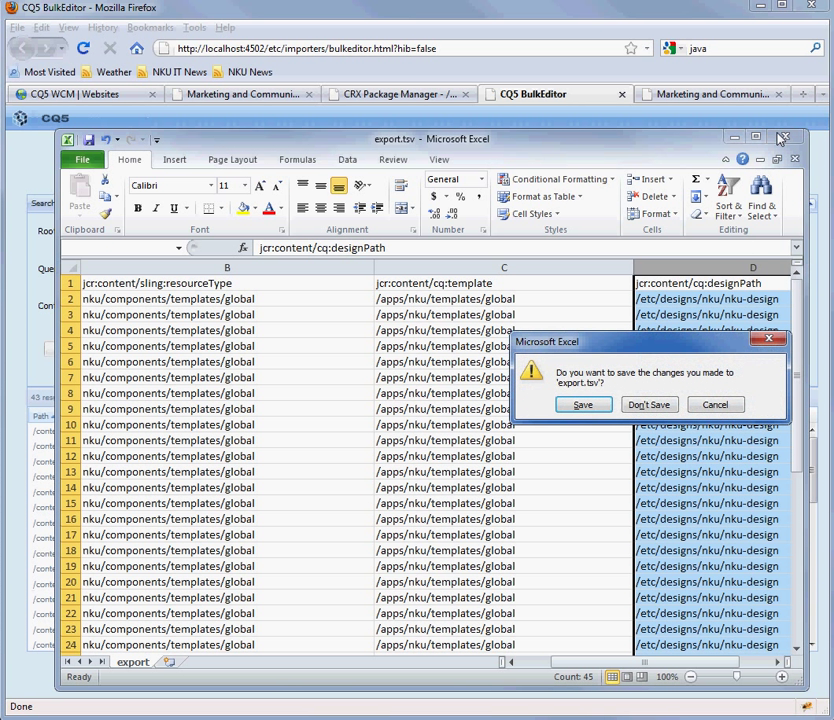
pyautogui.click(659, 407)
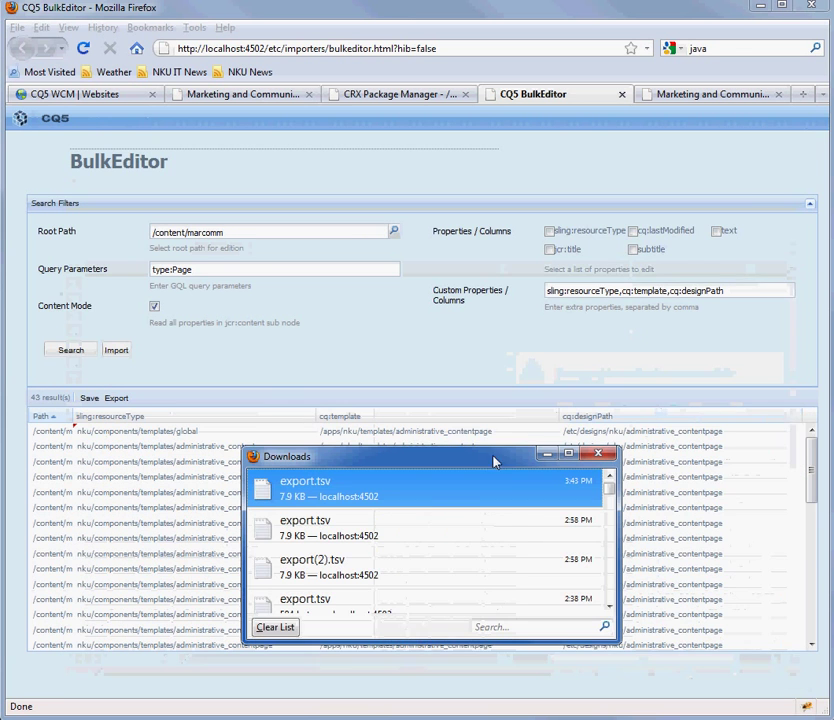
pyautogui.click(548, 456)
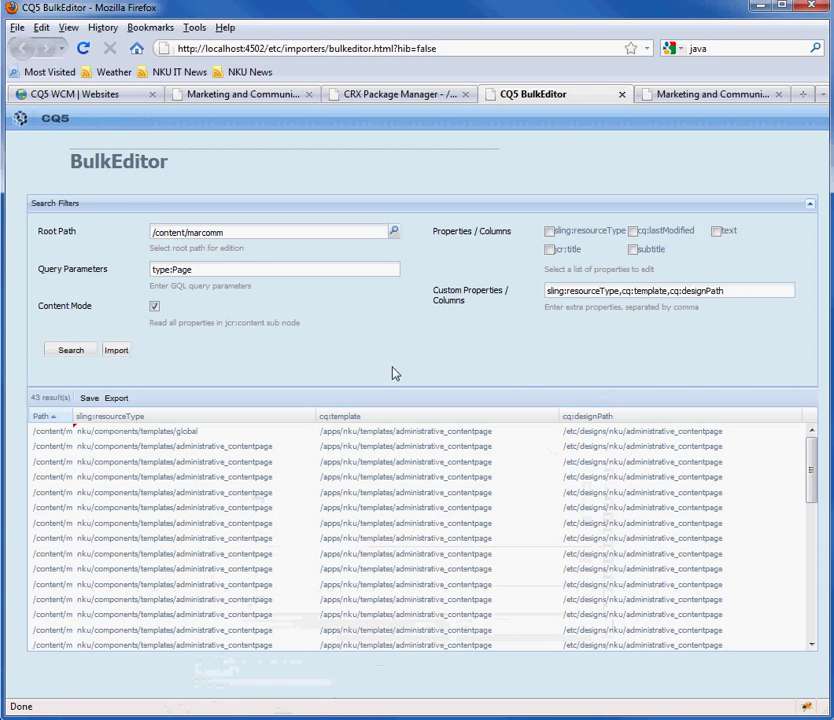
# Import the edited export.tsv into BulkEditor, updating all 44 lines, then go to the Websites console
pyautogui.click(119, 352)
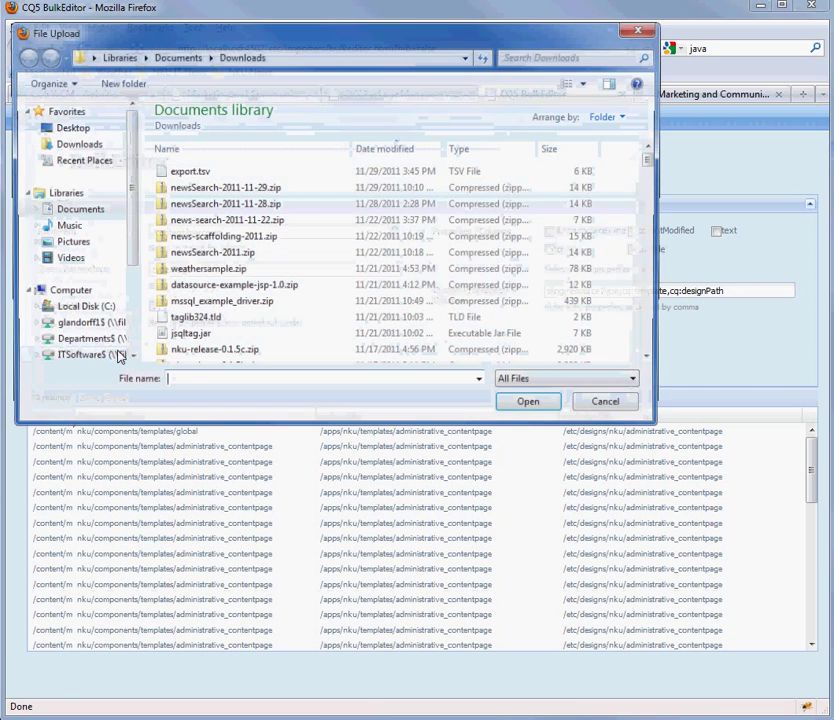
pyautogui.click(183, 174)
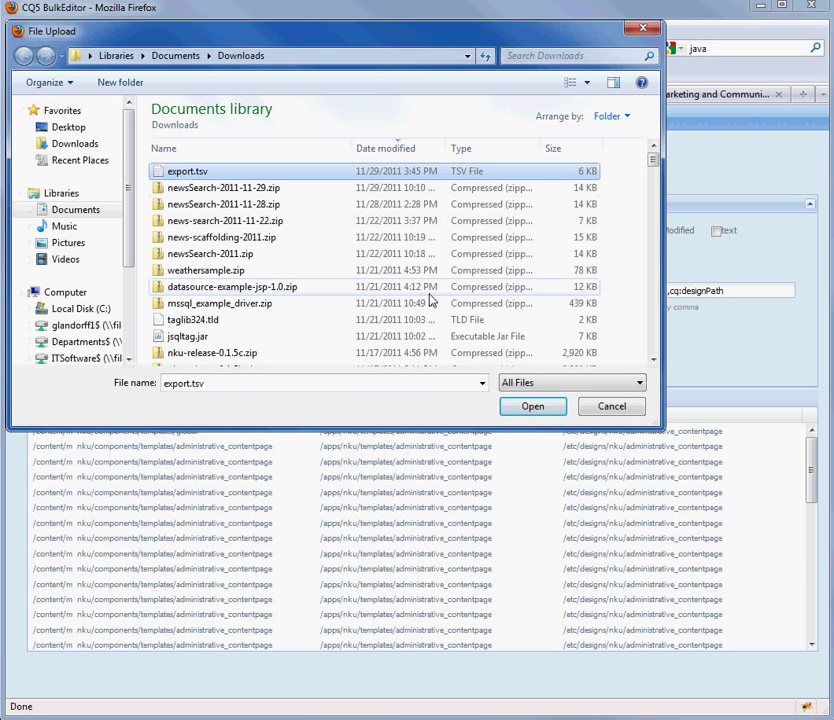
pyautogui.click(528, 410)
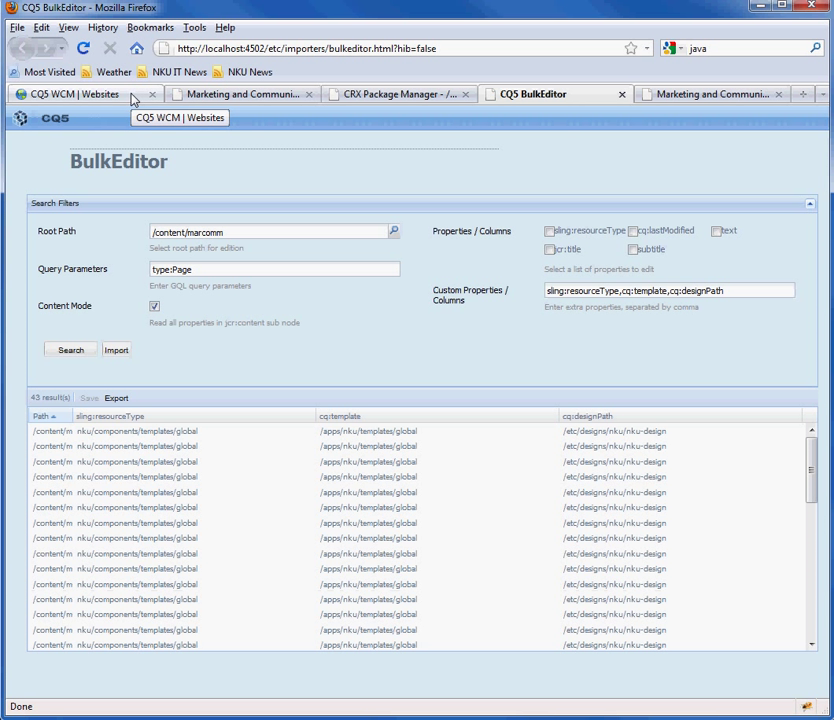
pyautogui.click(130, 97)
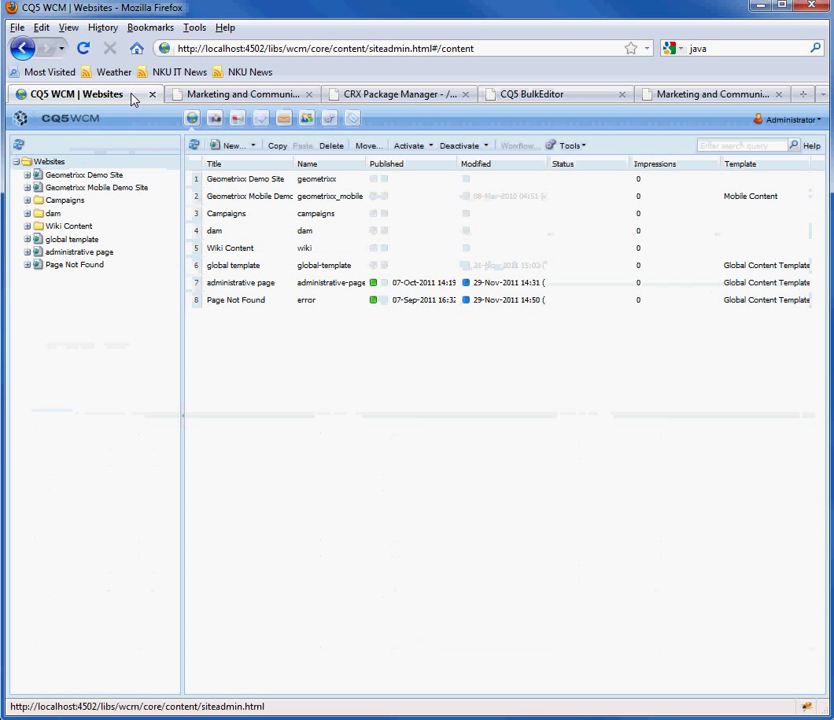
# Refresh the site tree, open Marketing and Communications for authoring, and close the duplicate tab
pyautogui.click(17, 146)
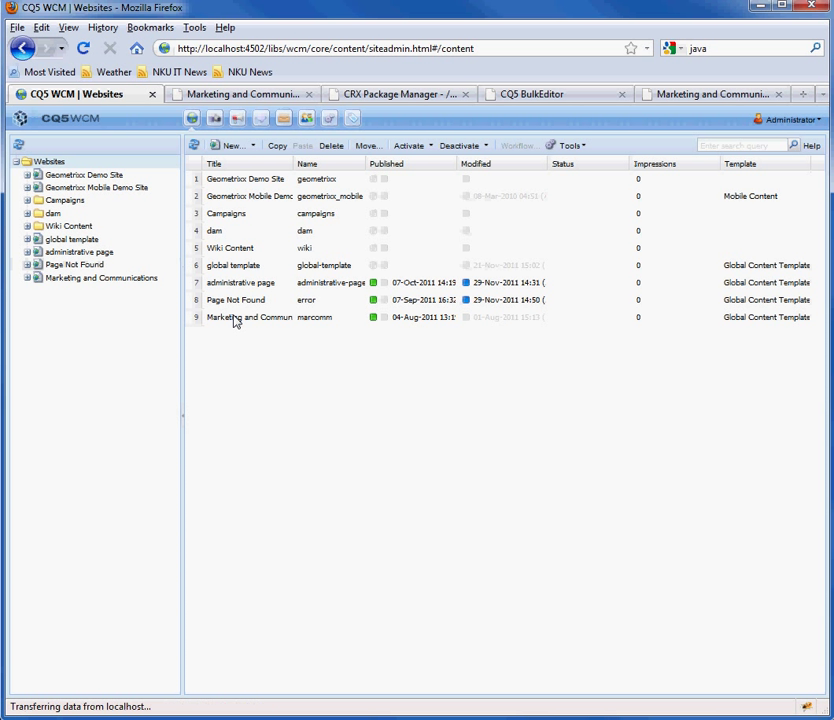
pyautogui.rightClick(235, 318)
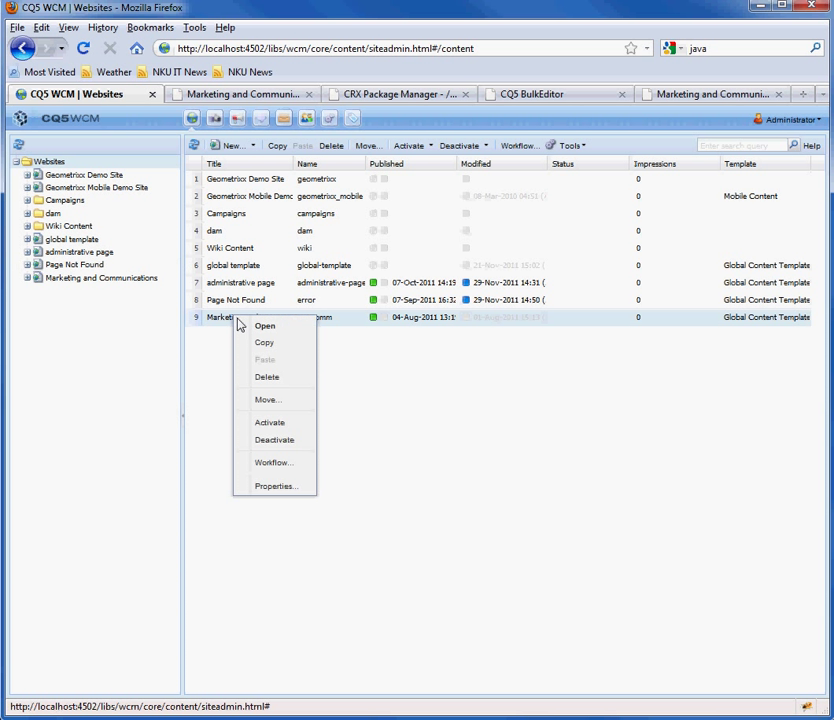
pyautogui.click(265, 329)
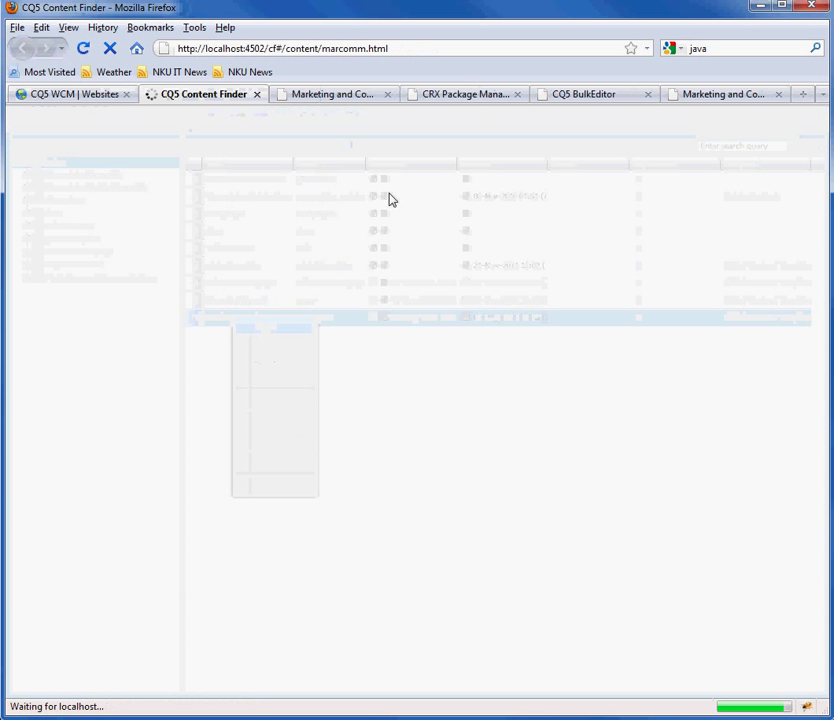
pyautogui.click(388, 94)
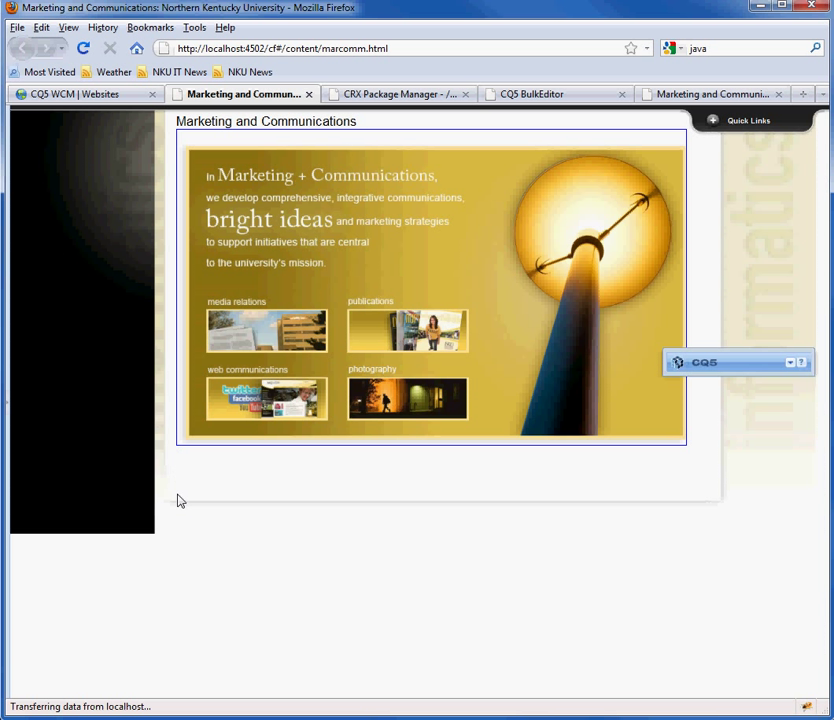
# Drag the NKU Logo component from the Sidekick's Other group into the left column paragraph
pyautogui.click(790, 365)
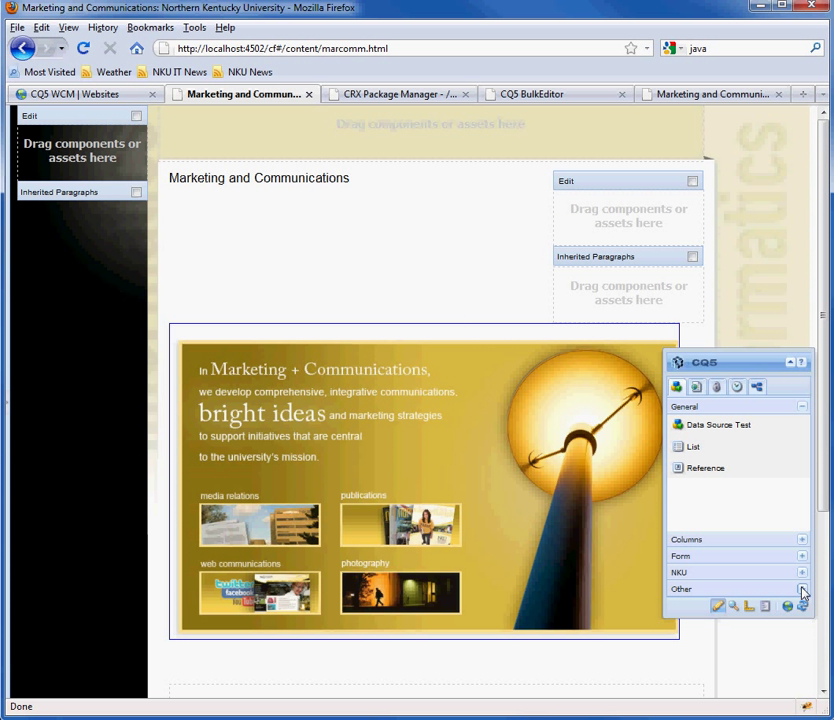
pyautogui.click(801, 589)
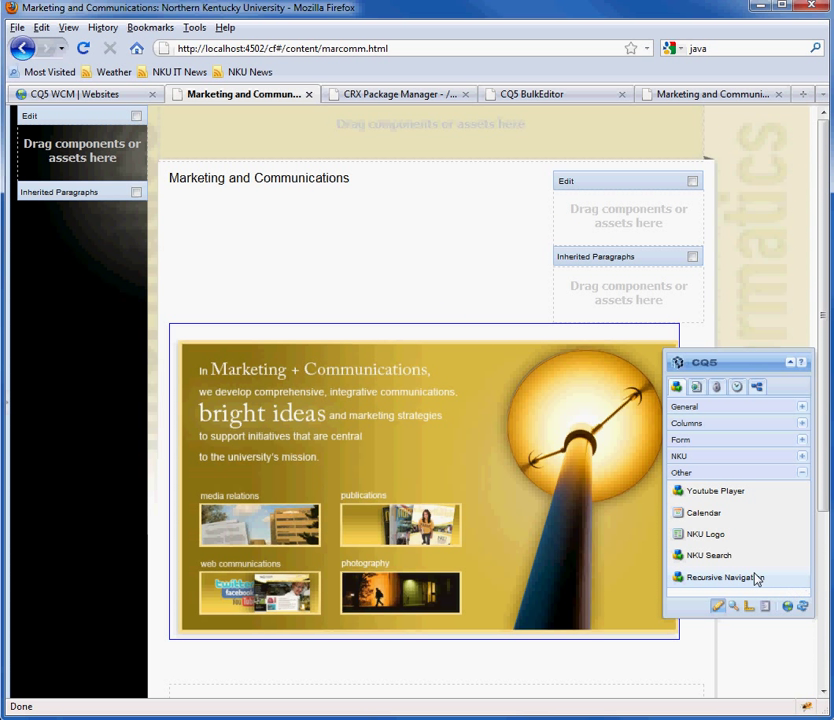
pyautogui.moveTo(697, 541); pyautogui.dragTo(53, 148)
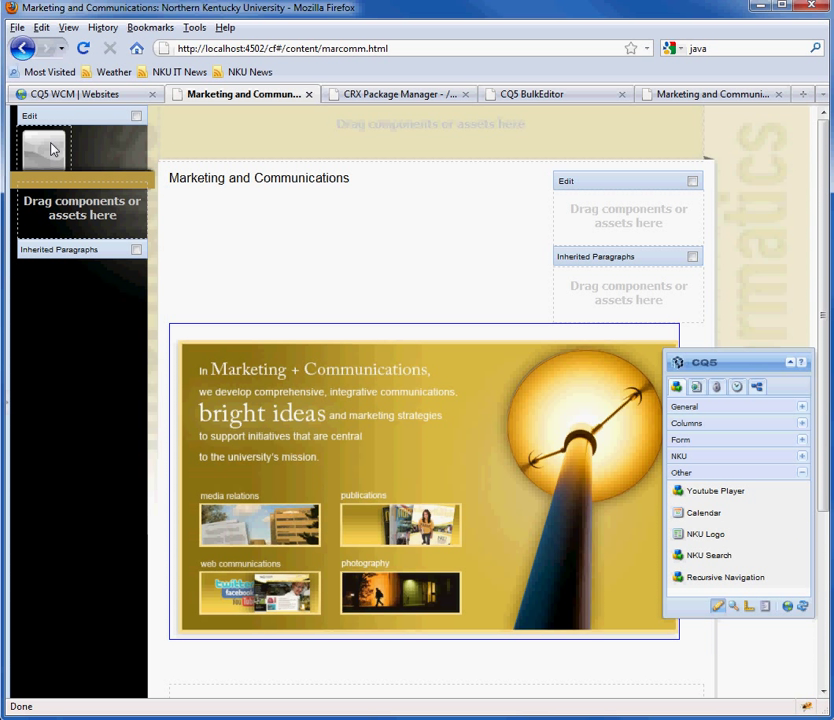
pyautogui.rightClick(53, 148)
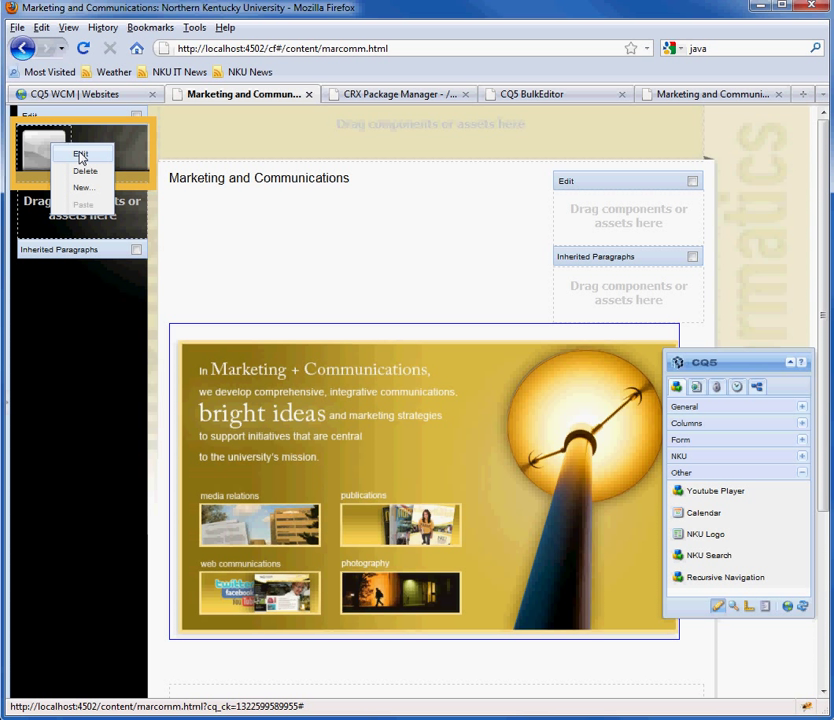
# Set the logo component's image to nku-logo.jpg
pyautogui.click(80, 156)
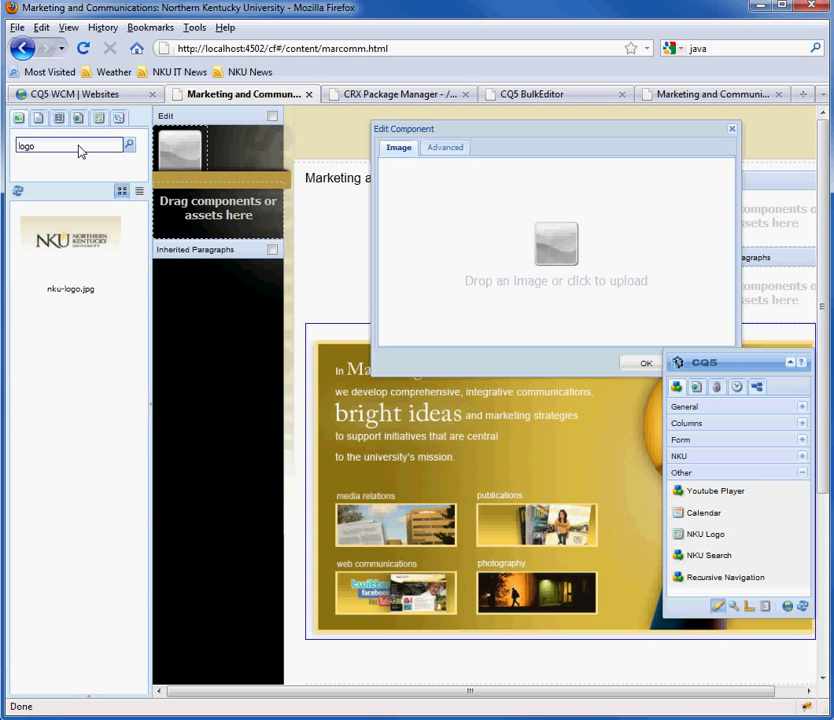
pyautogui.moveTo(61, 233); pyautogui.dragTo(530, 238)
pyautogui.click(445, 148)
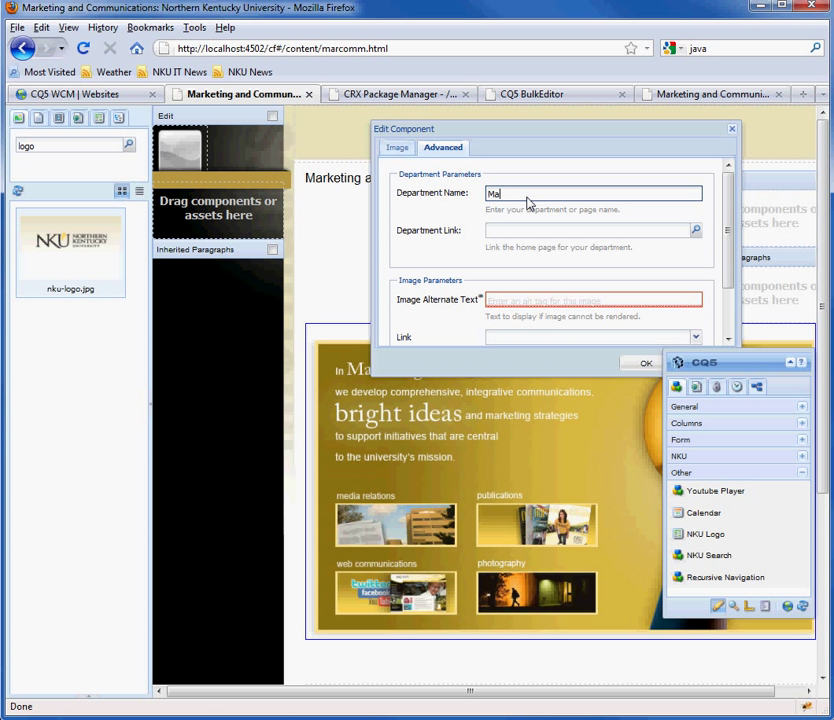
pyautogui.click(528, 199)
pyautogui.write('MarComm')
pyautogui.press('Tab')
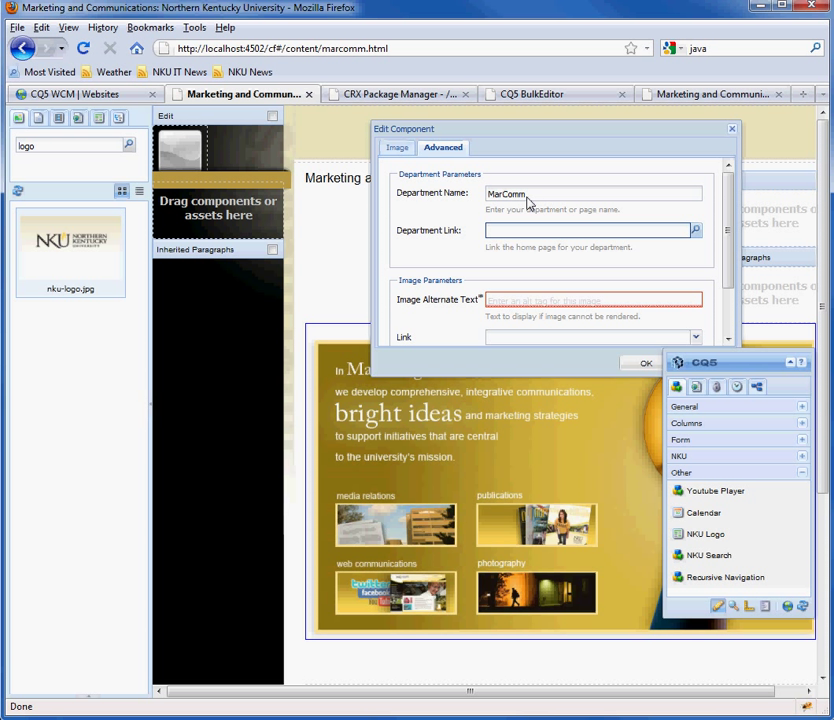
pyautogui.write('/')
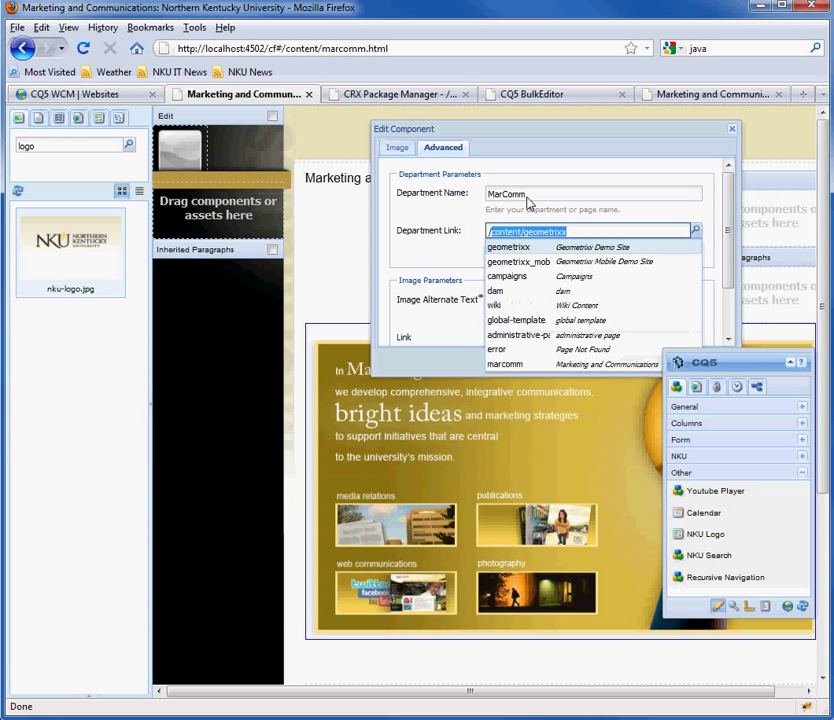
pyautogui.write('content/marcomm.')
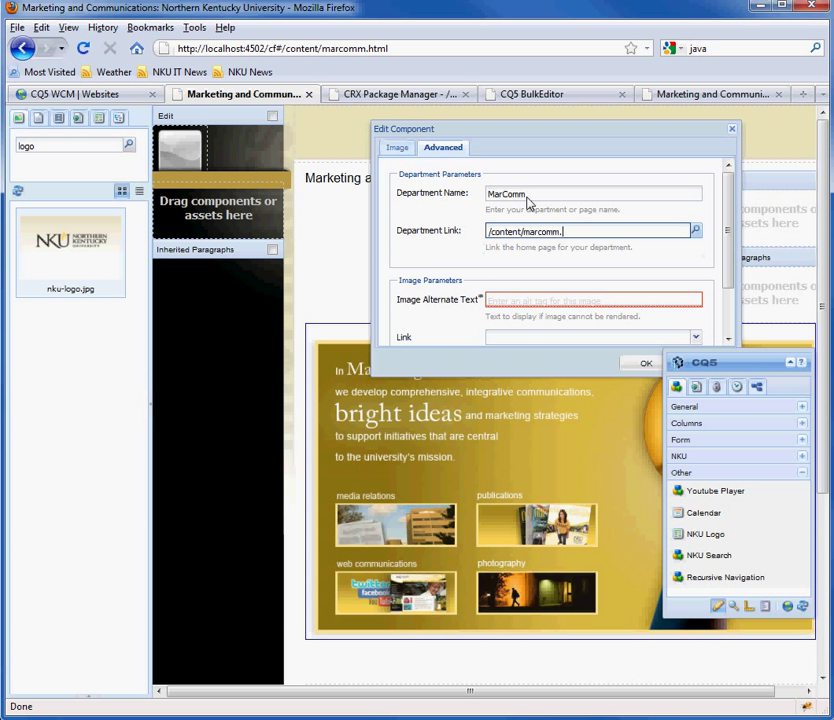
pyautogui.write('html')
pyautogui.press('Tab')
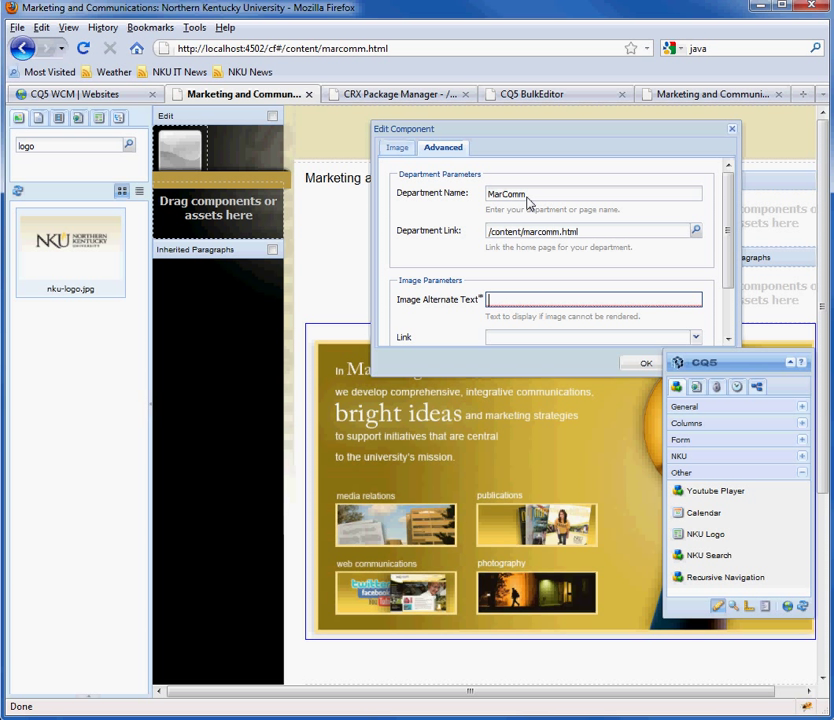
pyautogui.write('NKU Logo')
pyautogui.press('Tab')
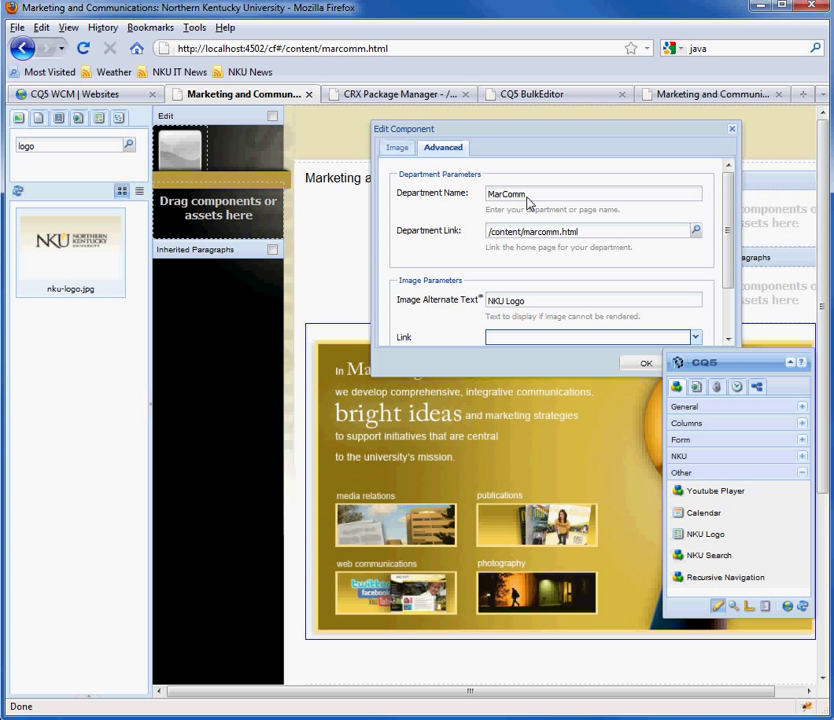
pyautogui.write('http://www.nku.edu')
pyautogui.press('Tab')
pyautogui.press('Tab')
pyautogui.press('Tab')
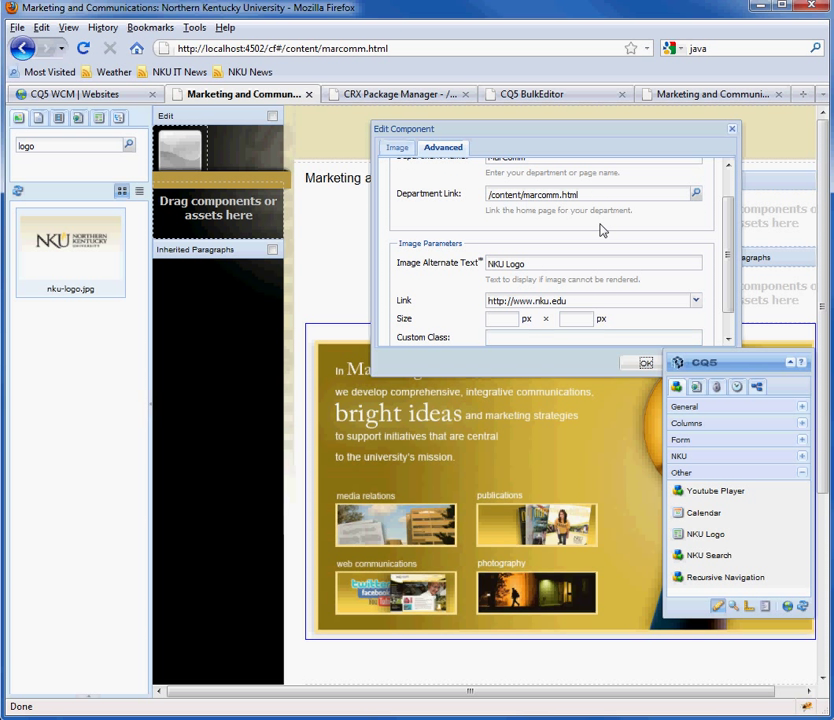
pyautogui.click(646, 364)
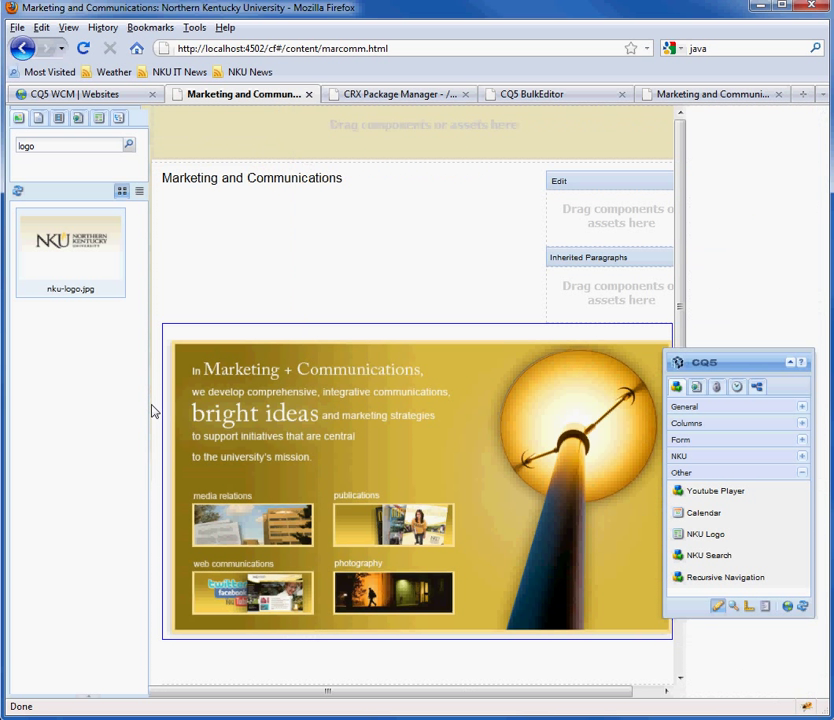
# Collapse the Content Finder and place Recursive Navigation then NKU Search under the logo
pyautogui.click(152, 410)
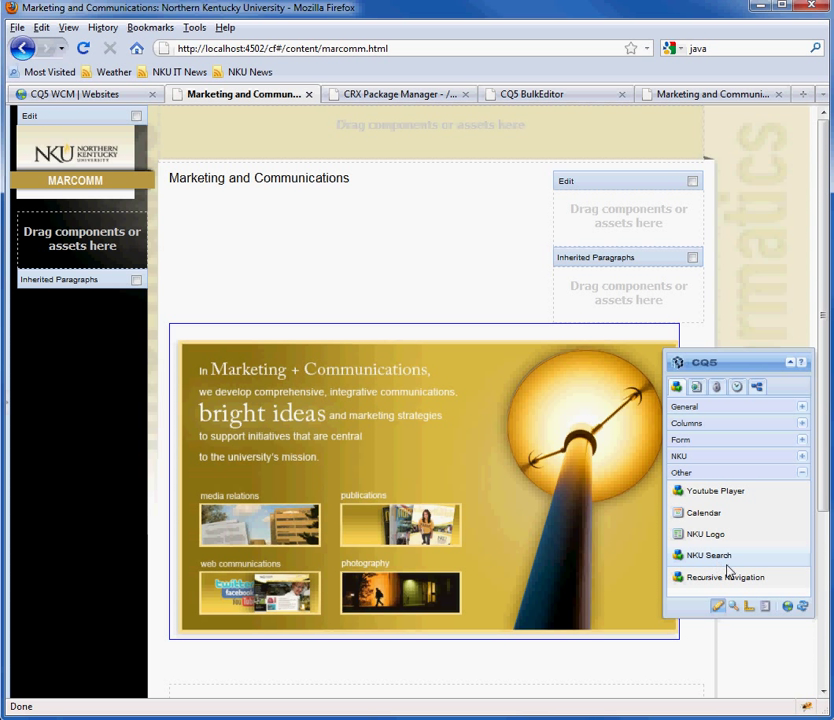
pyautogui.moveTo(722, 583); pyautogui.dragTo(79, 250)
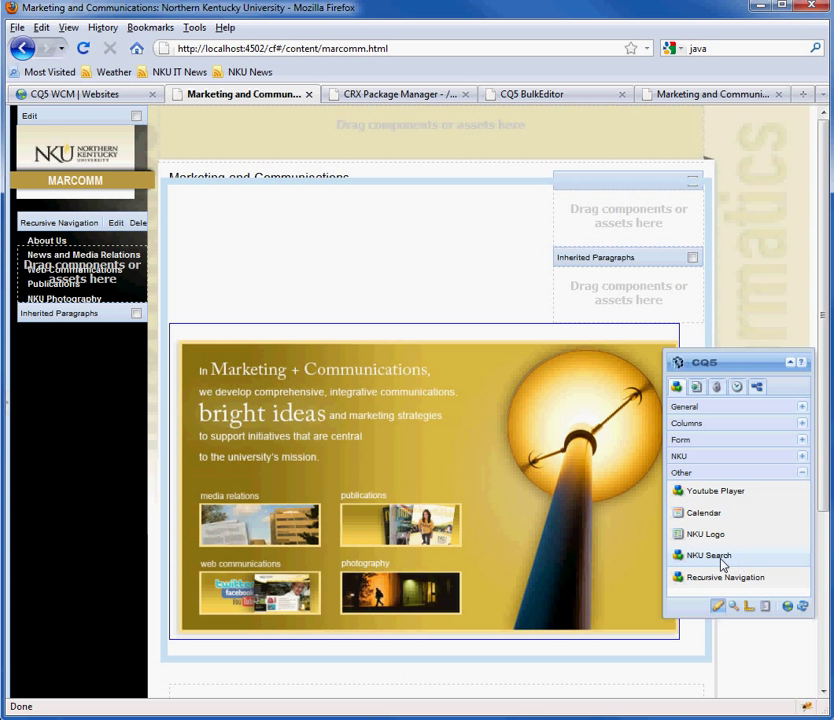
pyautogui.moveTo(723, 563); pyautogui.dragTo(74, 294)
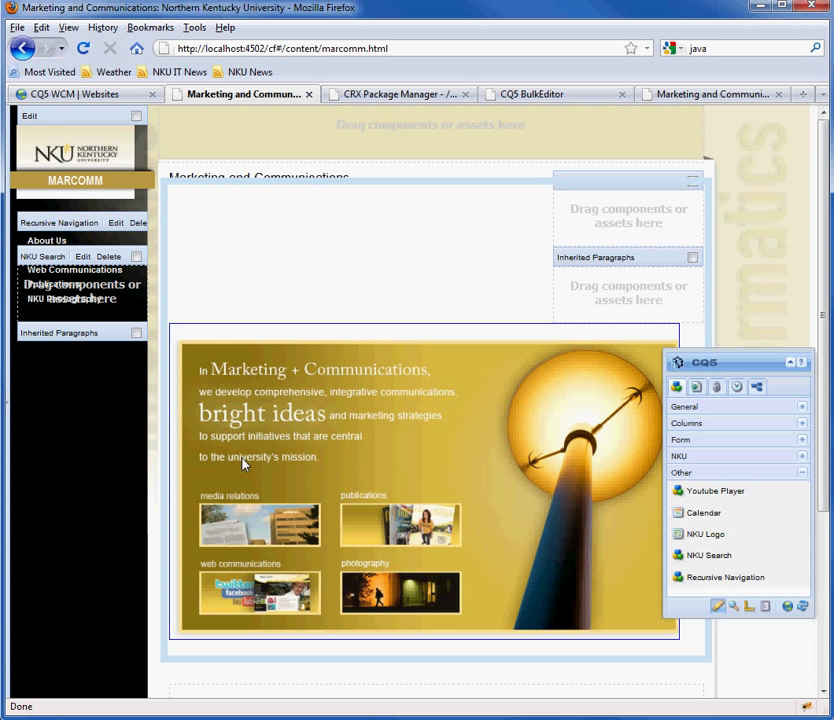
pyautogui.scroll(-2, 243, 463)
pyautogui.scroll(-3, 243, 463)
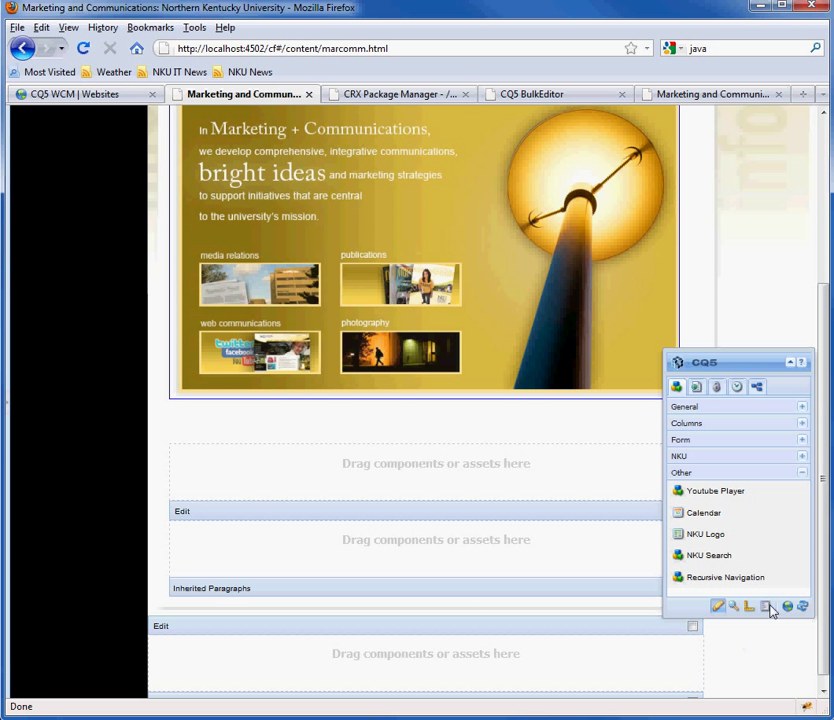
# Drop a Reference component from the General group into the page's bottom paragraph
pyautogui.click(803, 408)
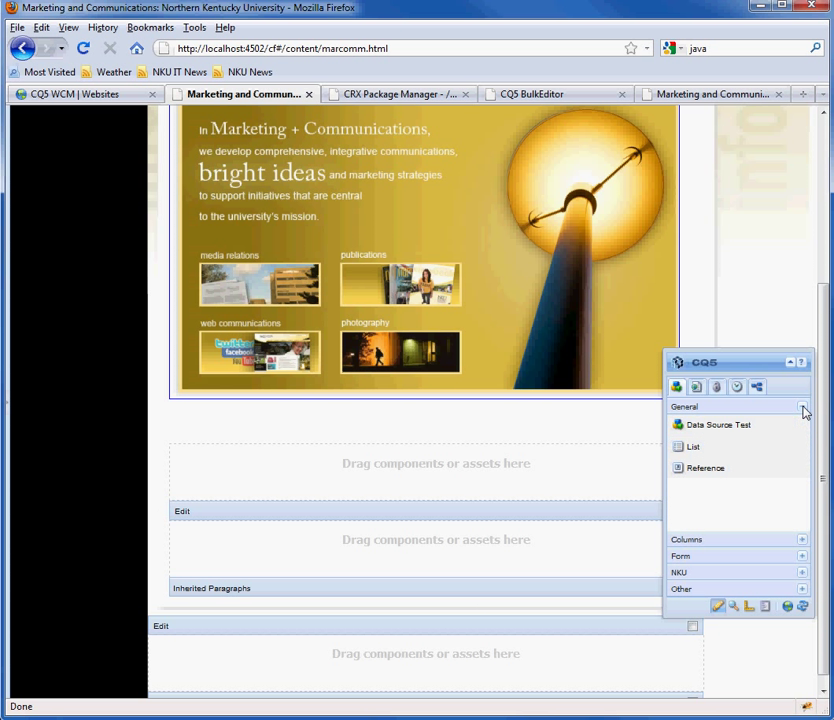
pyautogui.moveTo(717, 477); pyautogui.dragTo(467, 685)
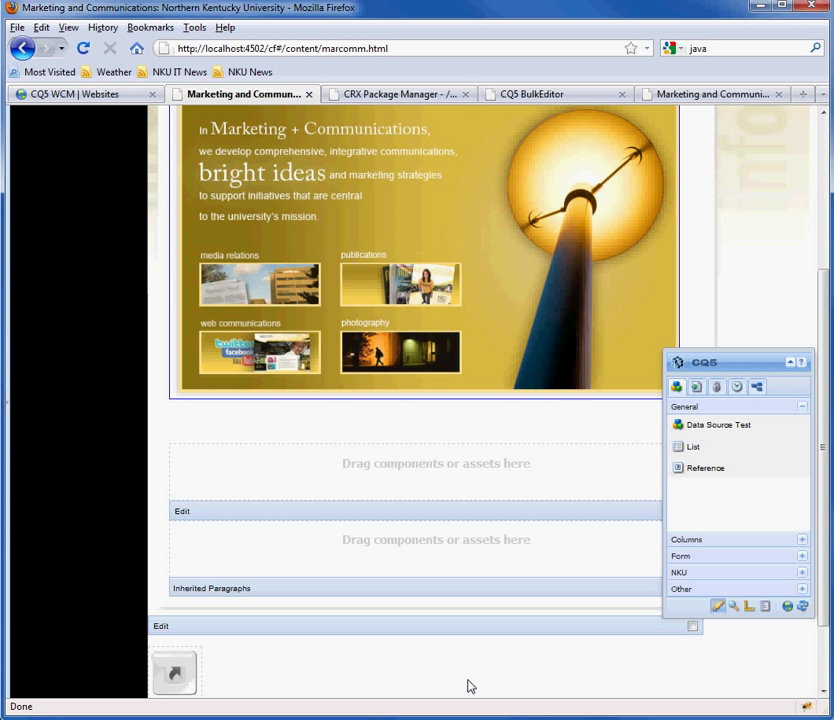
pyautogui.rightClick(180, 677)
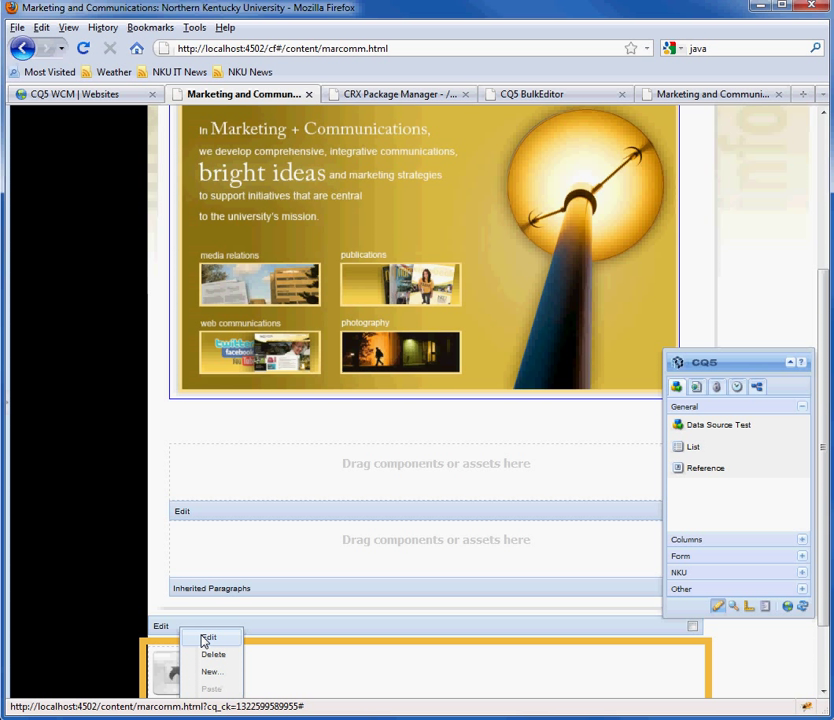
pyautogui.click(205, 639)
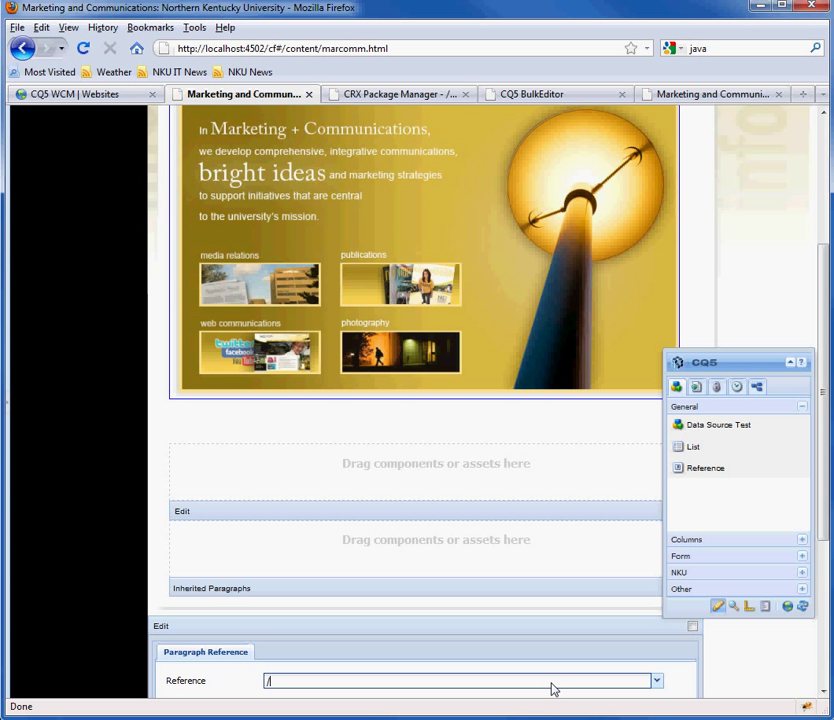
# Point the reference at /content/administrative-page/footer/jcr:content/par and save it
pyautogui.click(656, 681)
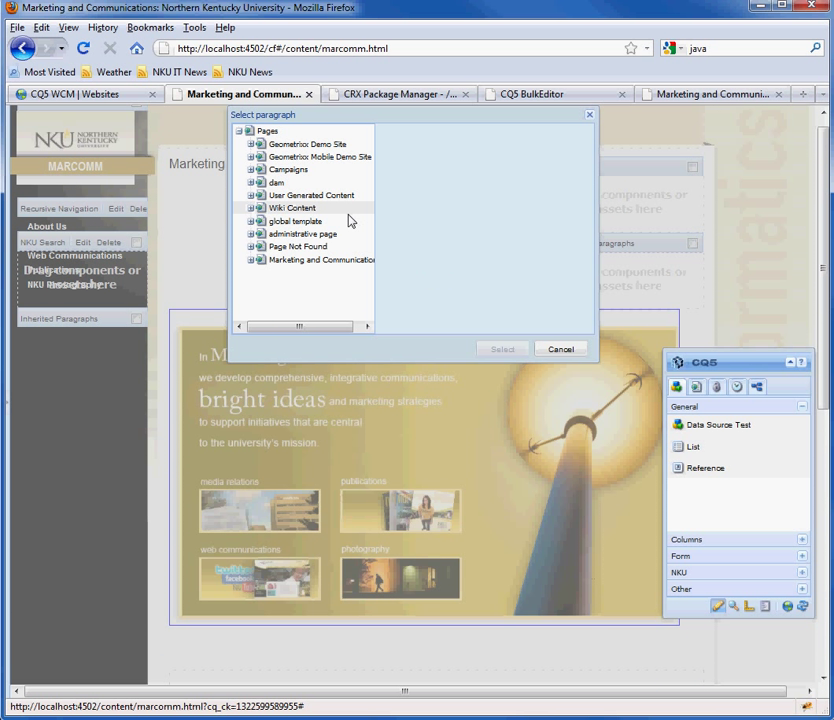
pyautogui.click(280, 238)
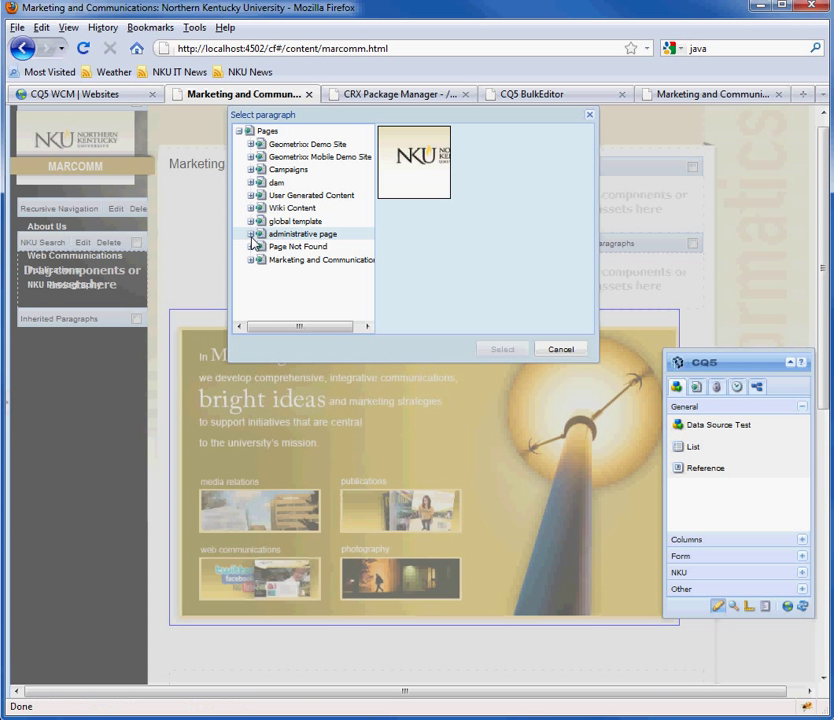
pyautogui.click(251, 234)
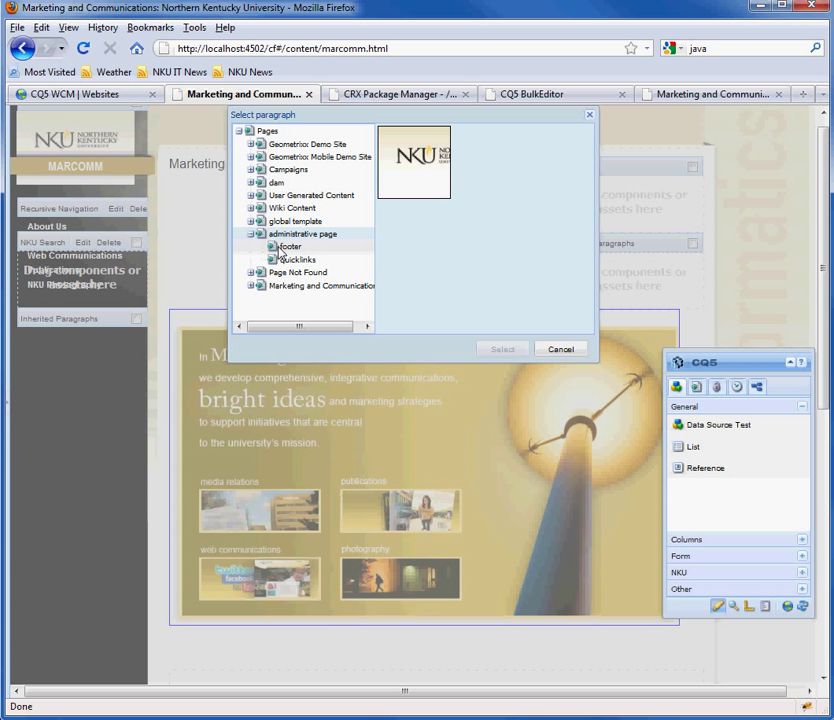
pyautogui.click(281, 248)
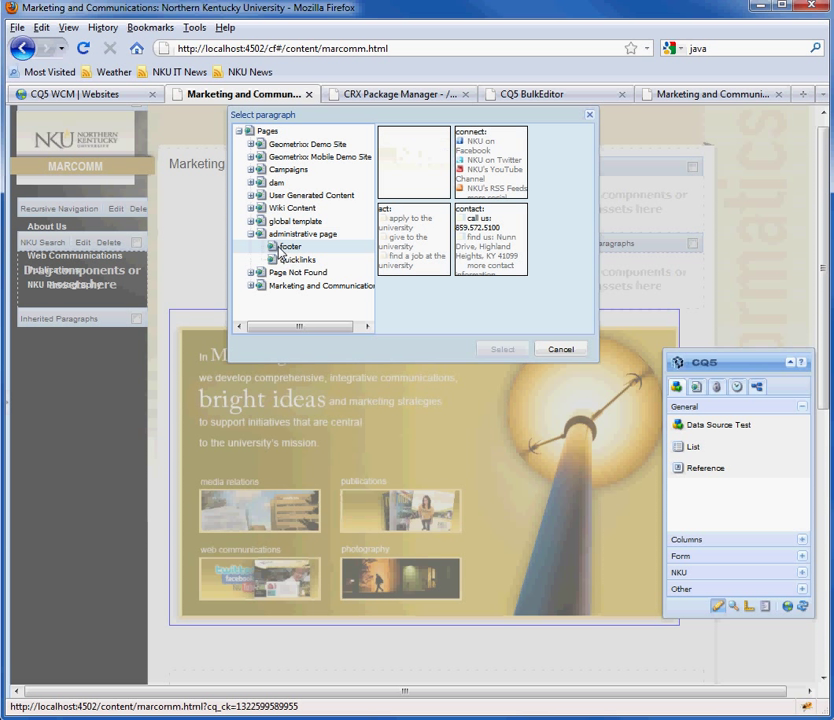
pyautogui.click(405, 165)
pyautogui.click(503, 350)
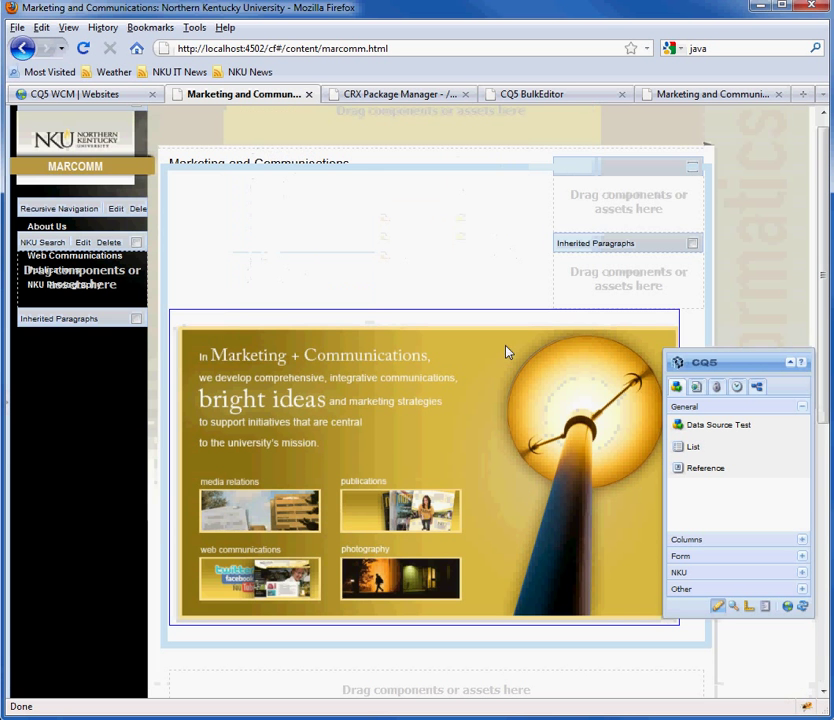
pyautogui.scroll(-10, 441, 380)
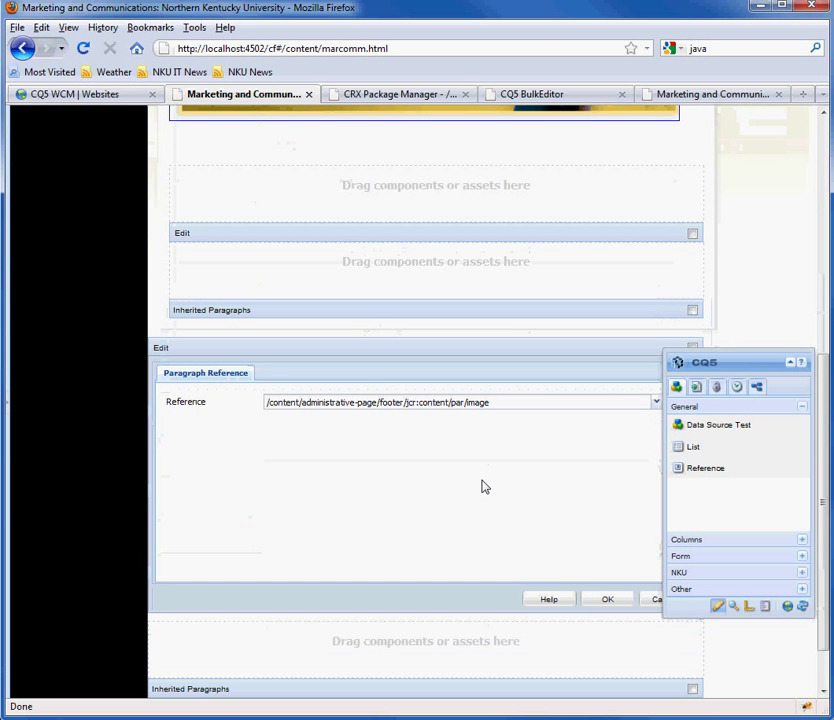
pyautogui.click(505, 408)
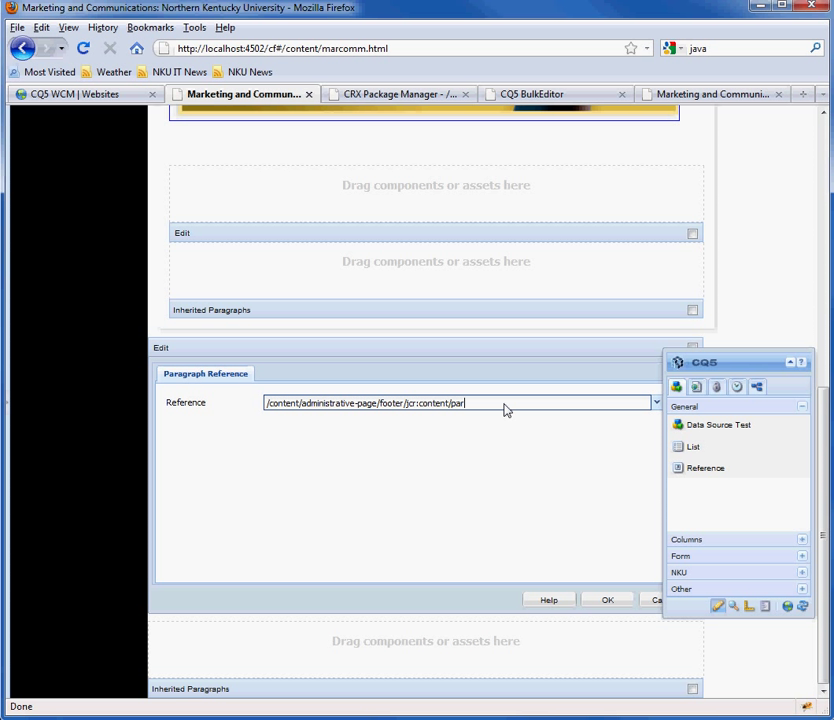
pyautogui.click(605, 600)
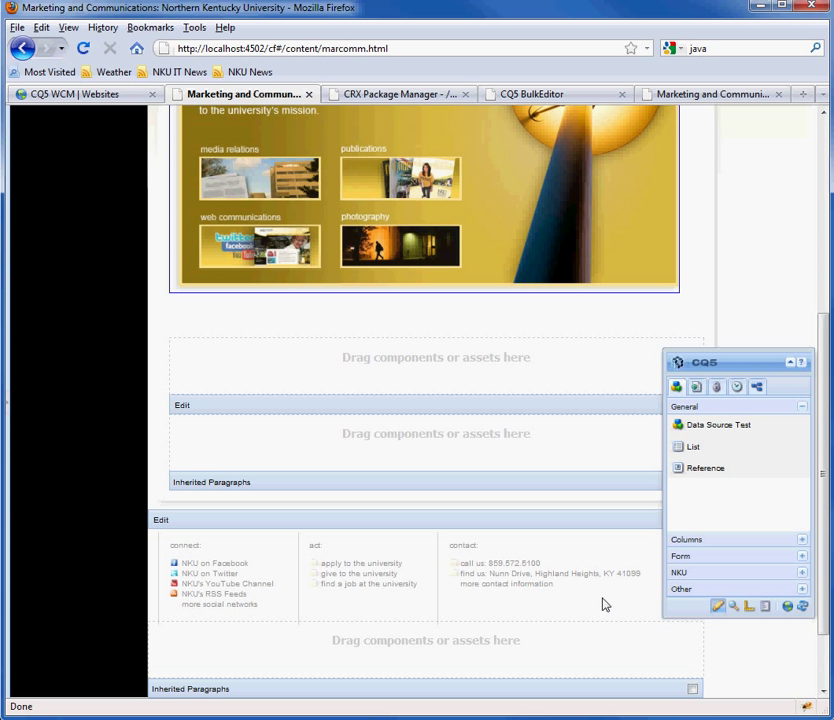
# Switch to Preview mode and follow the About Us link in the left navigation
pyautogui.click(733, 607)
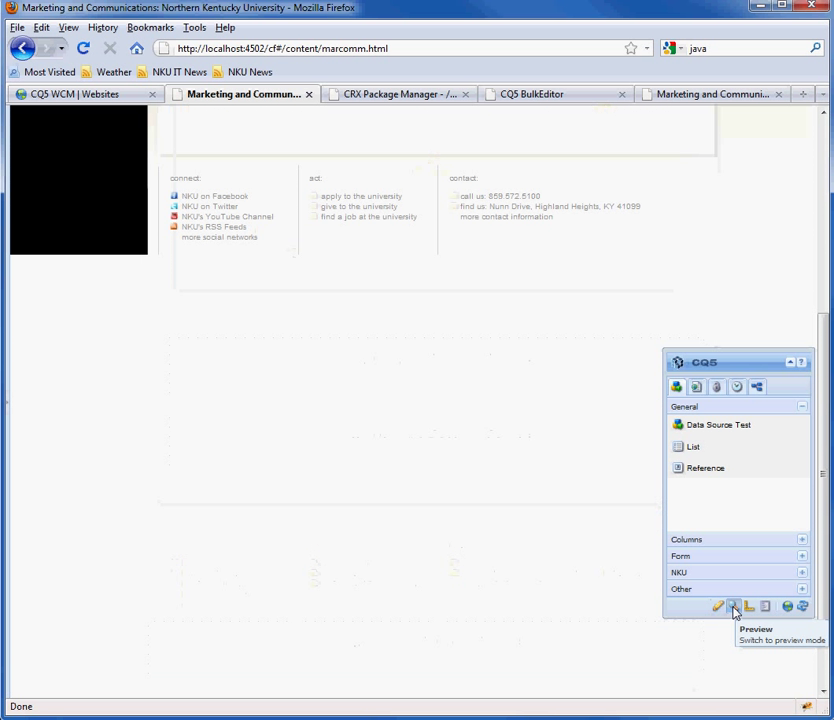
pyautogui.scroll(6, 611, 499)
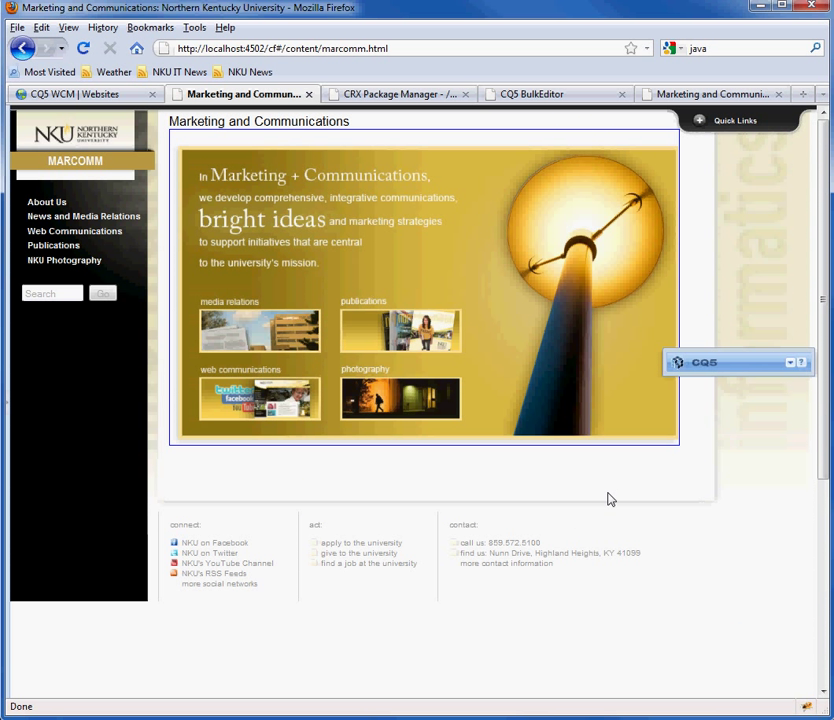
pyautogui.click(42, 205)
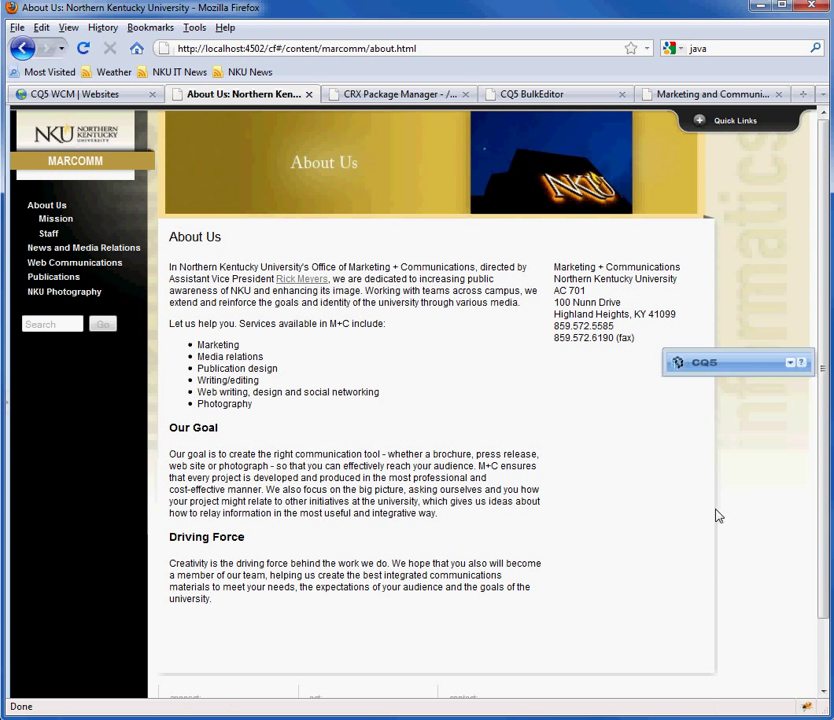
pyautogui.scroll(-2, 716, 516)
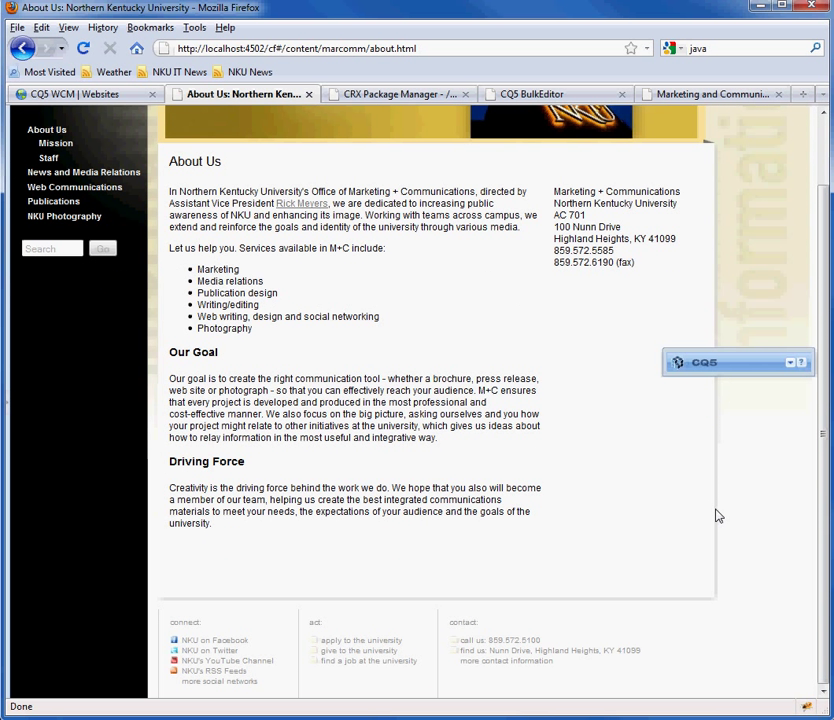
pyautogui.scroll(2, 716, 516)
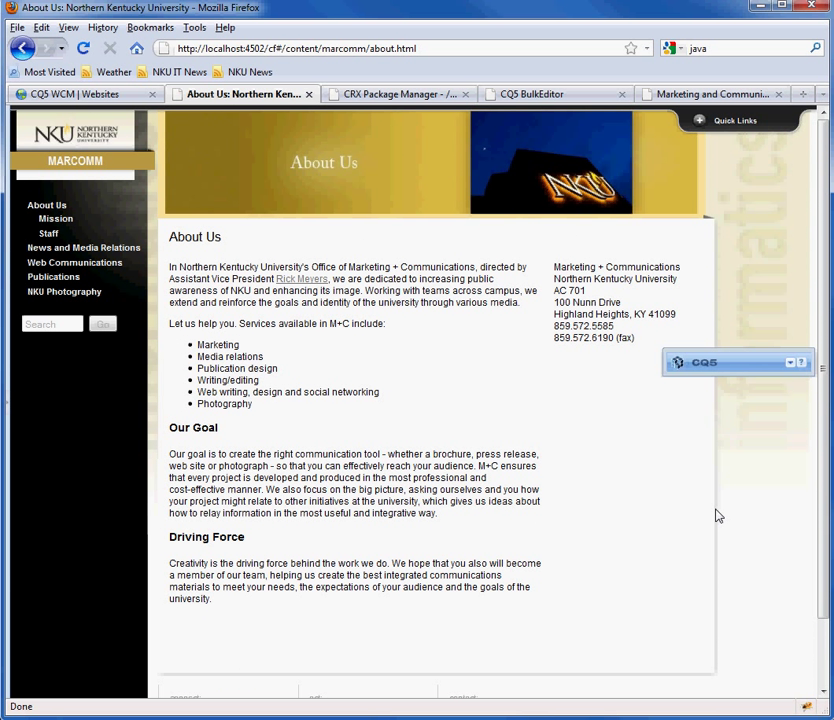